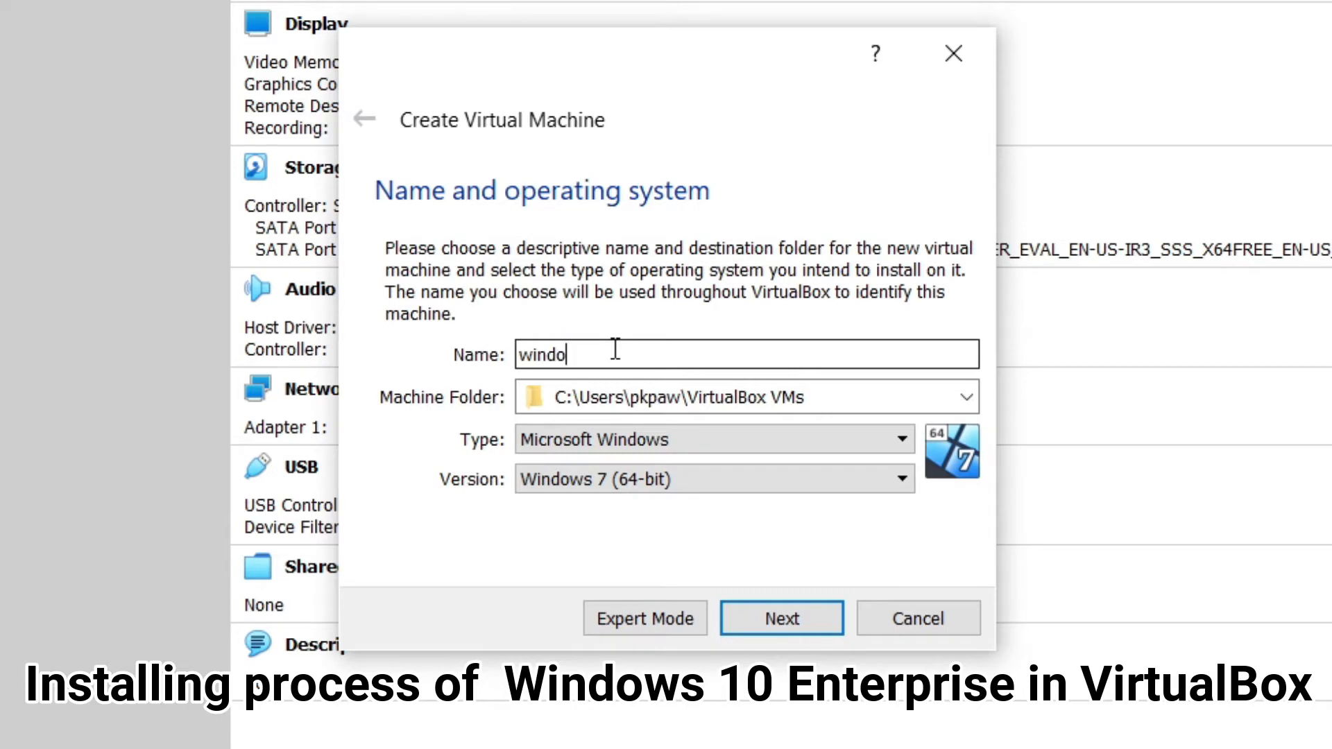
Name the new VM windows10 and select Windows 10 (64-bit) as its version.
type("ws1")
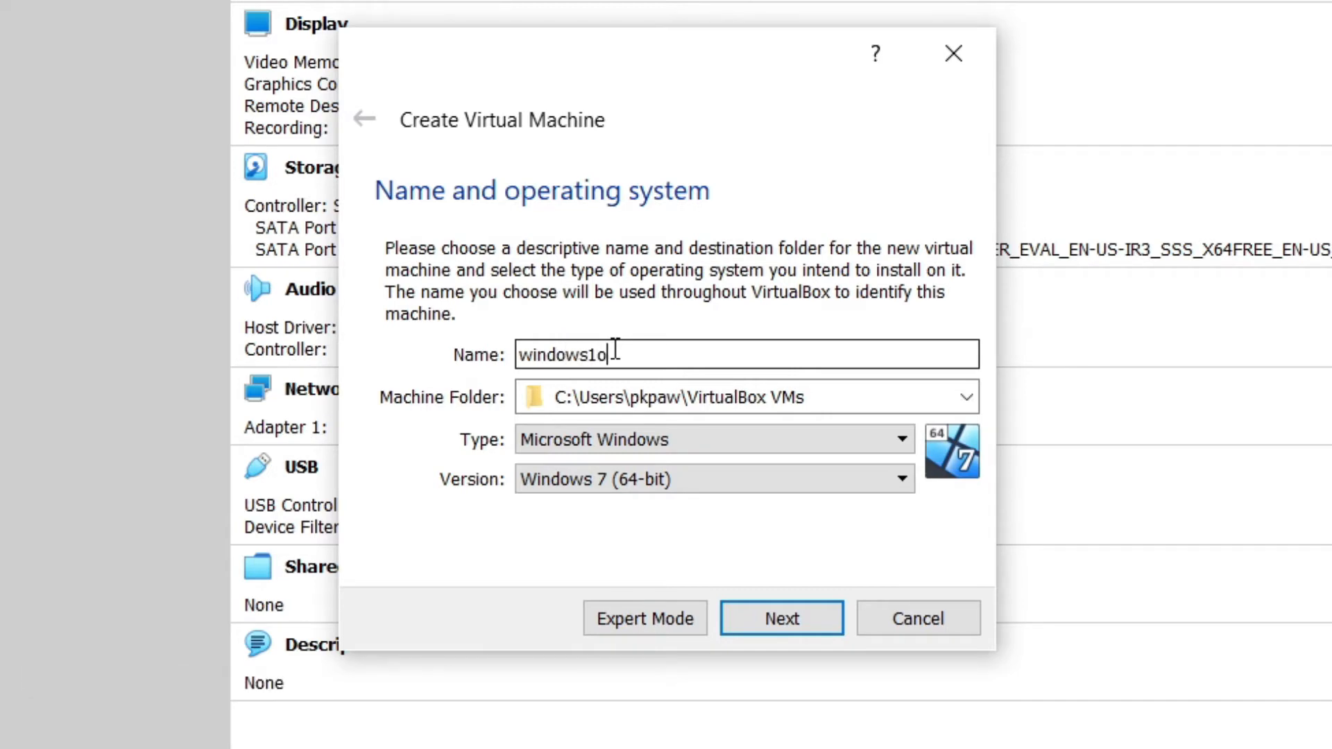
type("0")
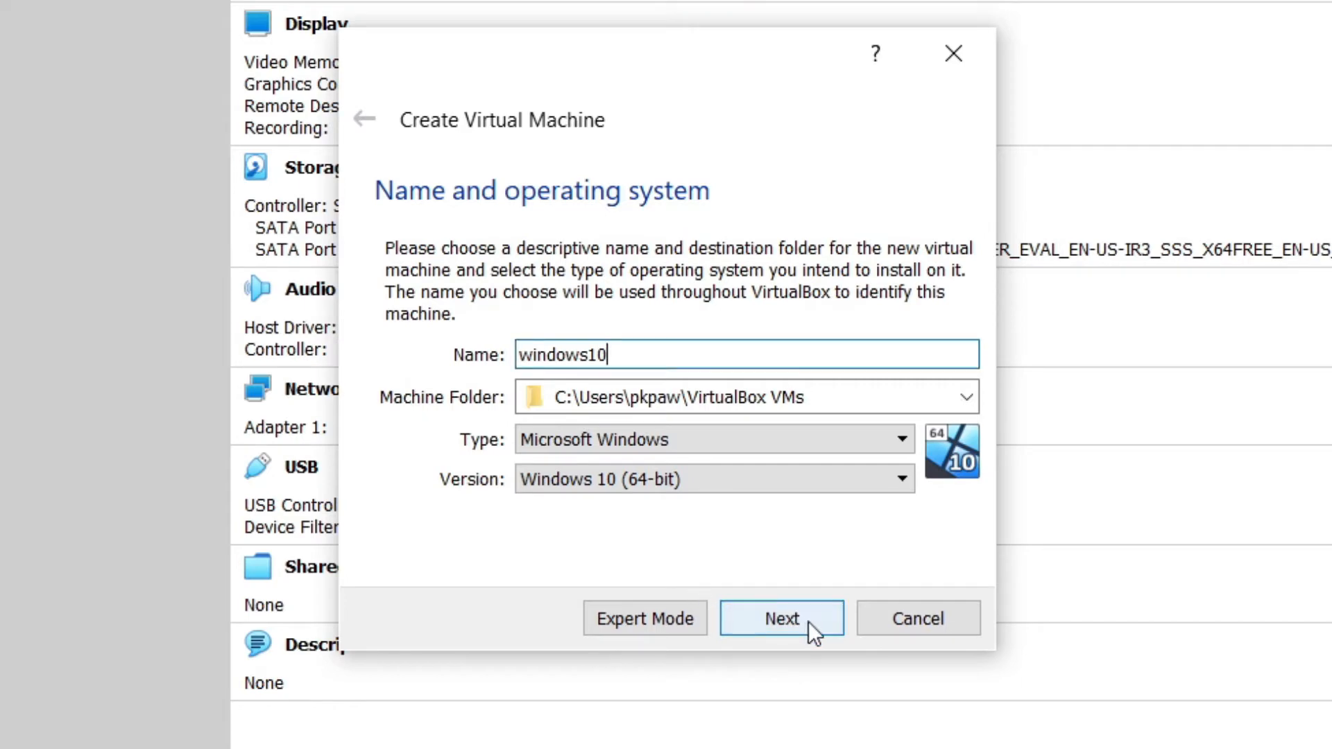
left_click(669, 483)
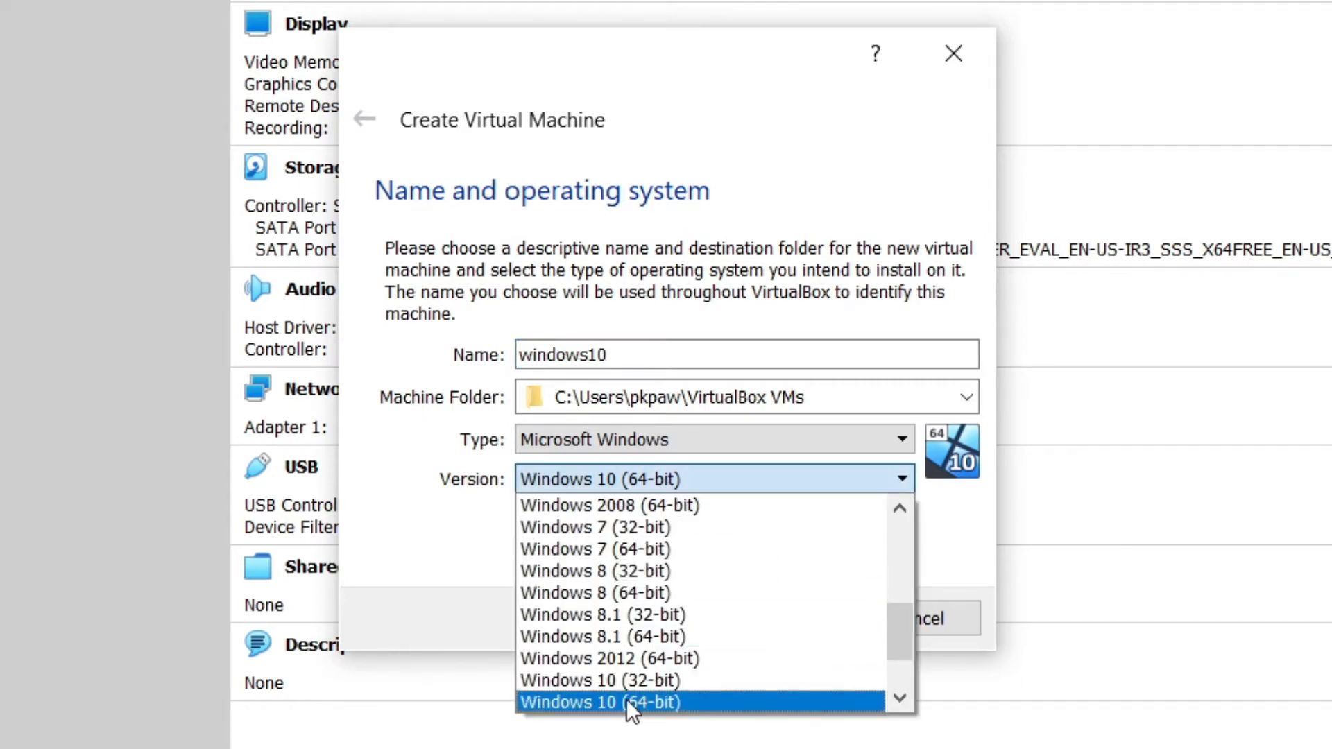
left_click(625, 700)
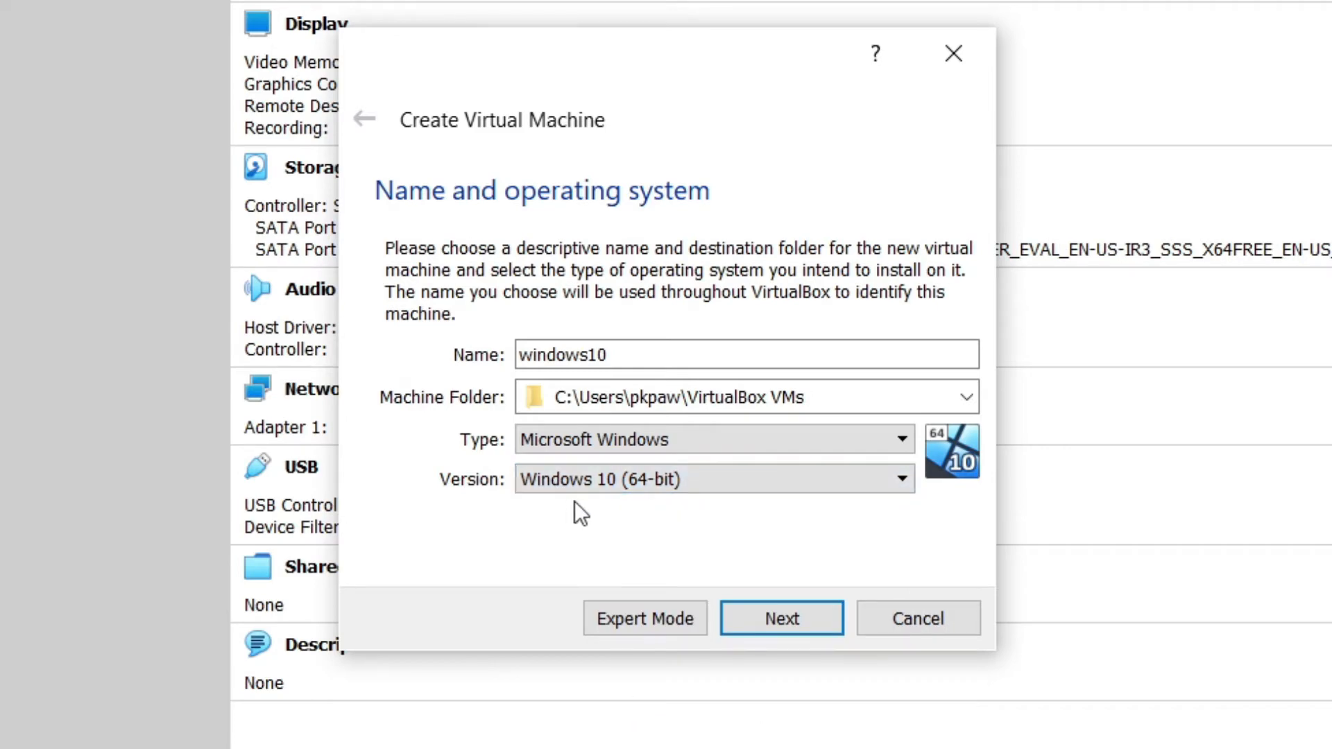
left_click(767, 621)
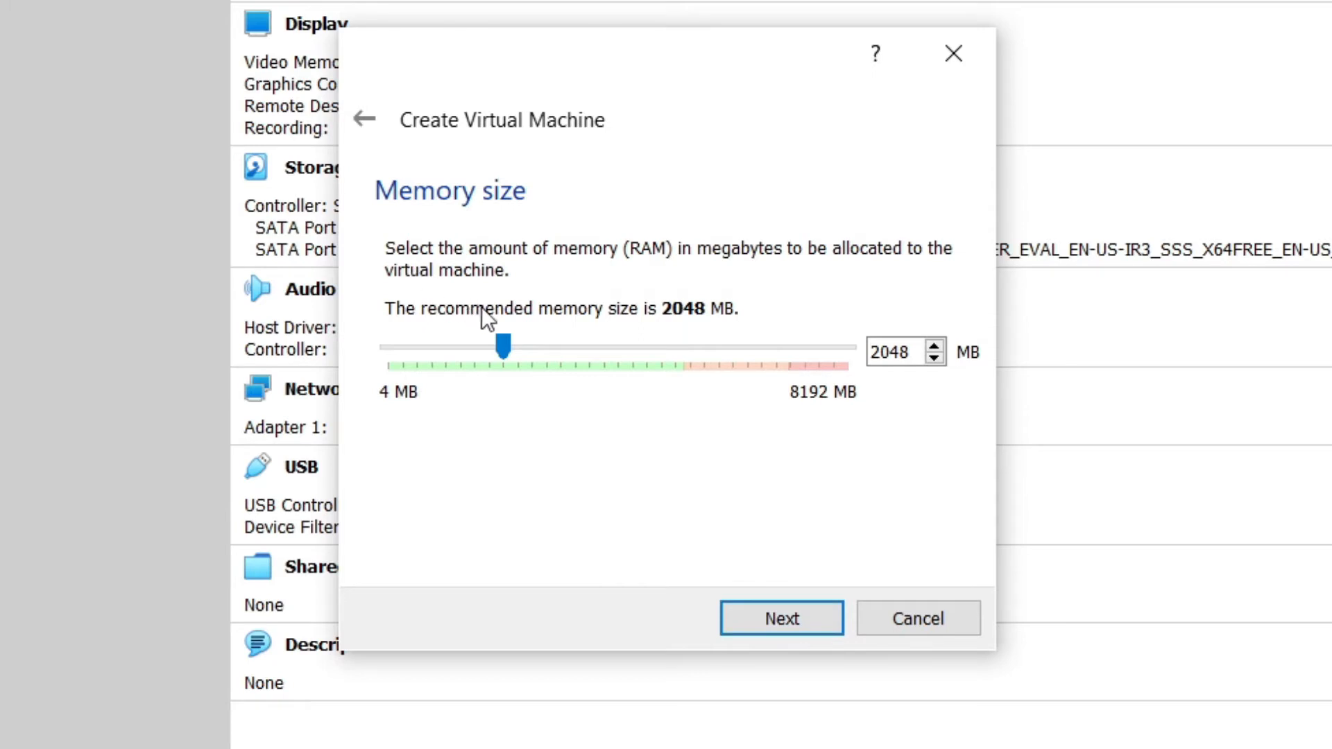
Keep 2048 MB of memory for the windows10 machine.
mouse_move(504, 344)
left_mouse_down()
mouse_move(615, 346)
mouse_move(519, 340)
left_mouse_up()
double_click(873, 353)
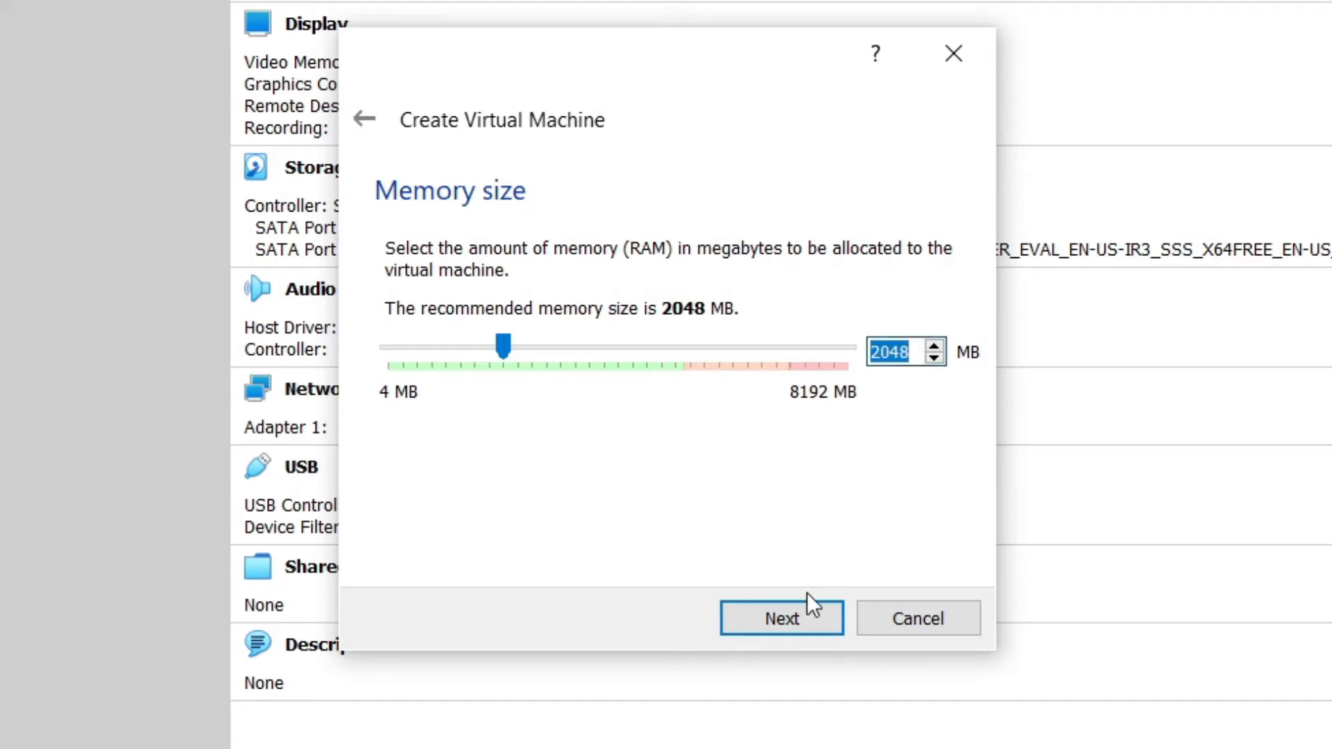
left_click(769, 618)
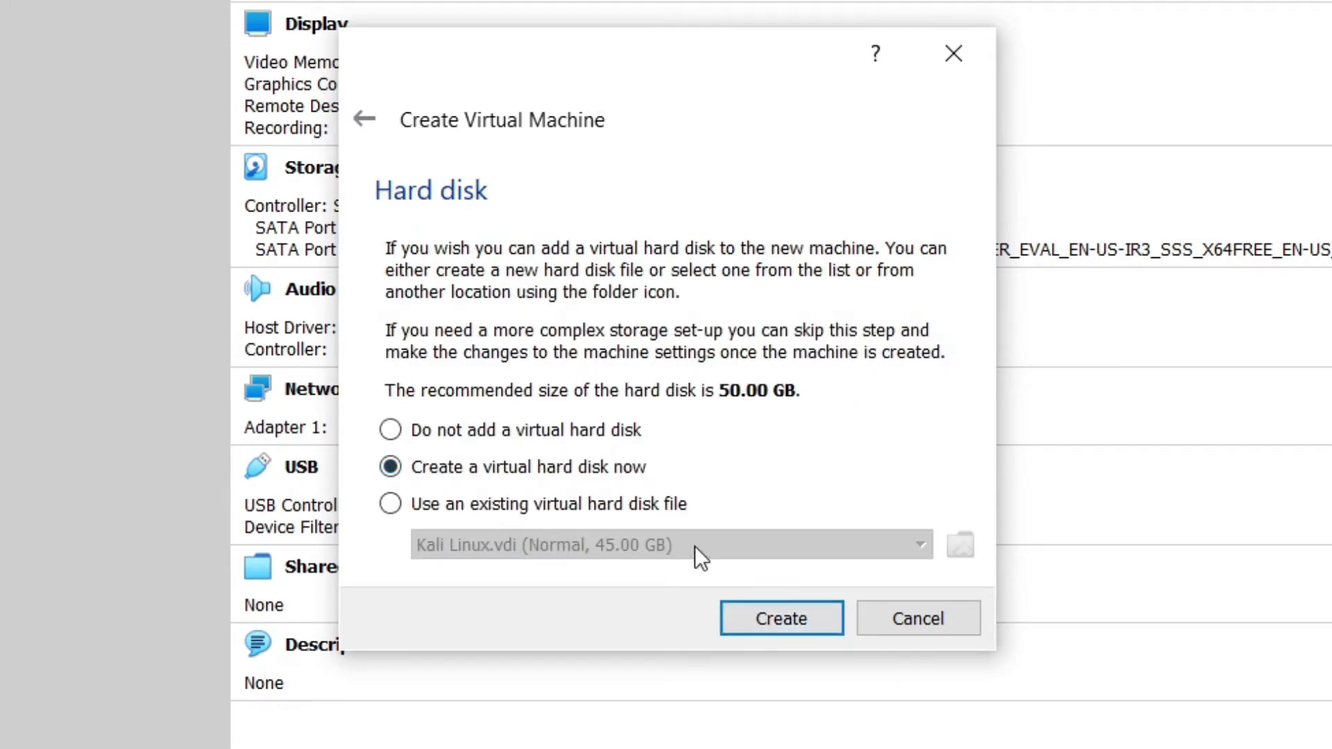
Create a new 50 GB dynamically allocated VDI virtual hard disk.
left_click(758, 614)
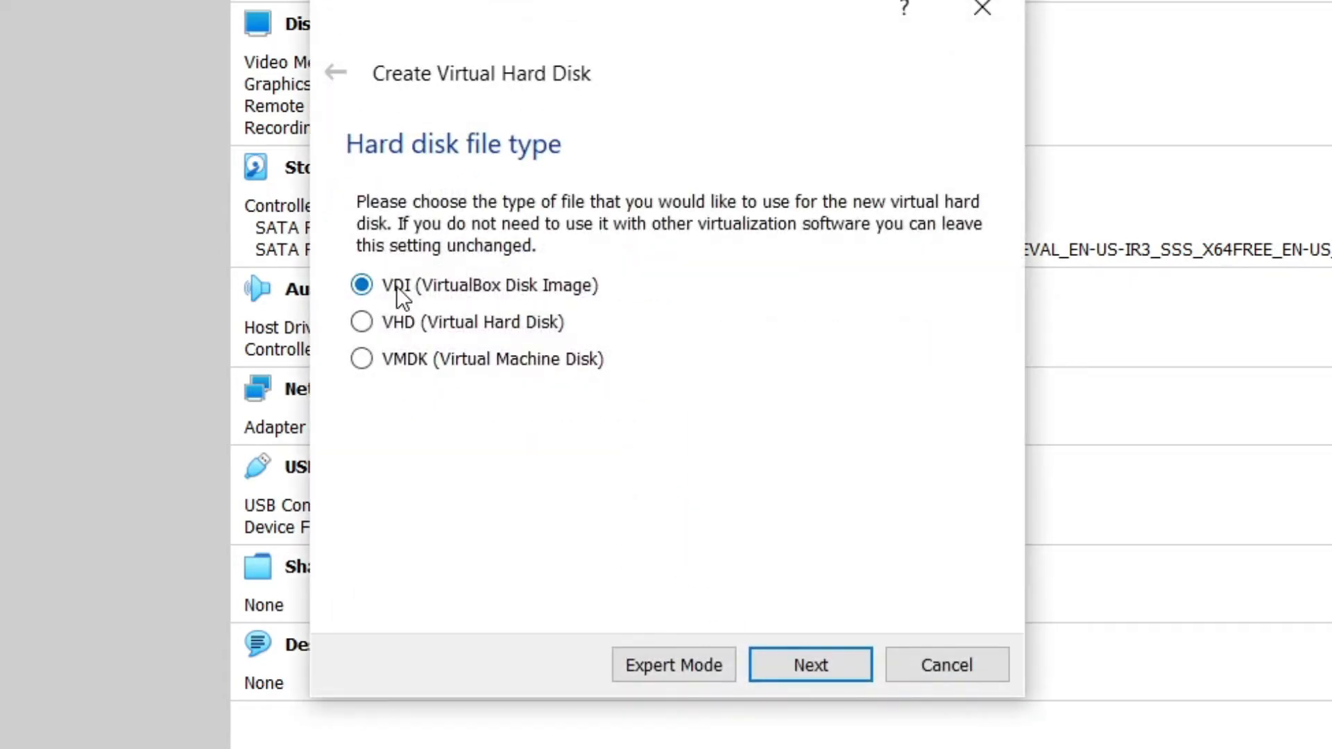
left_click(795, 666)
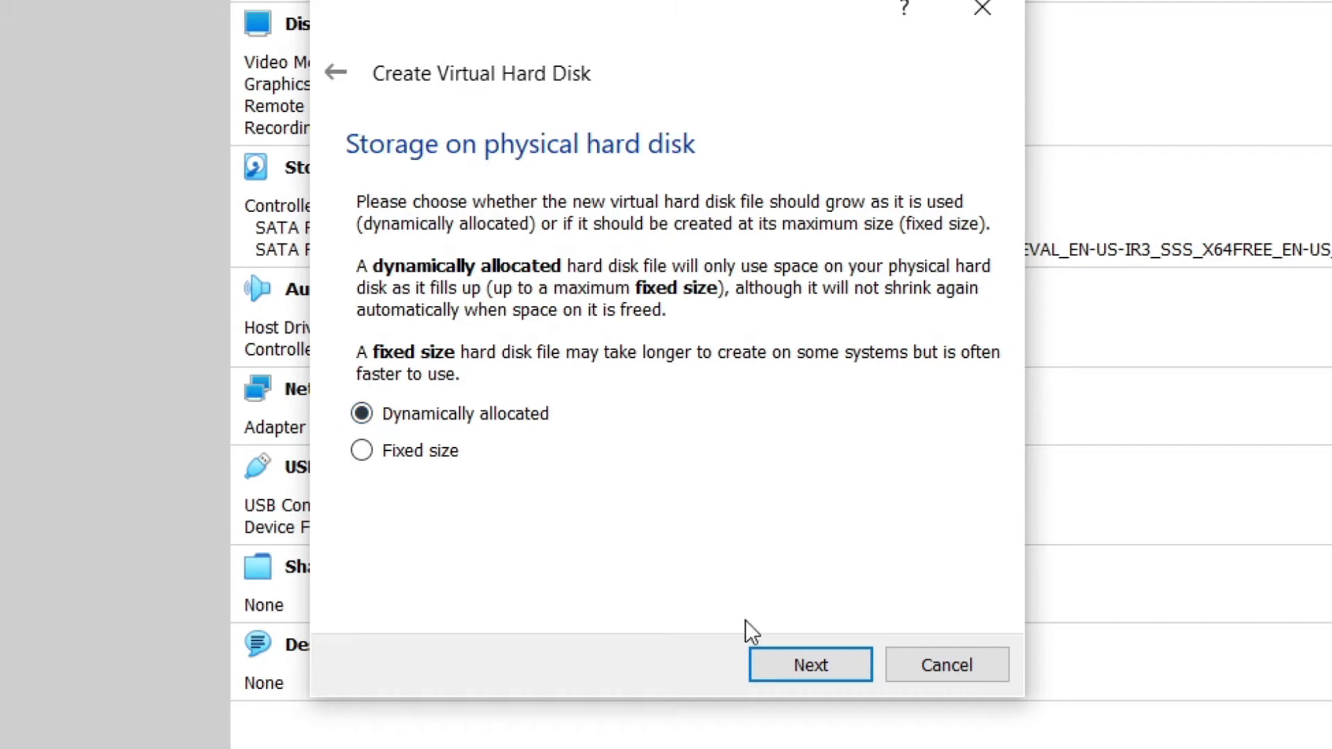
left_click(774, 664)
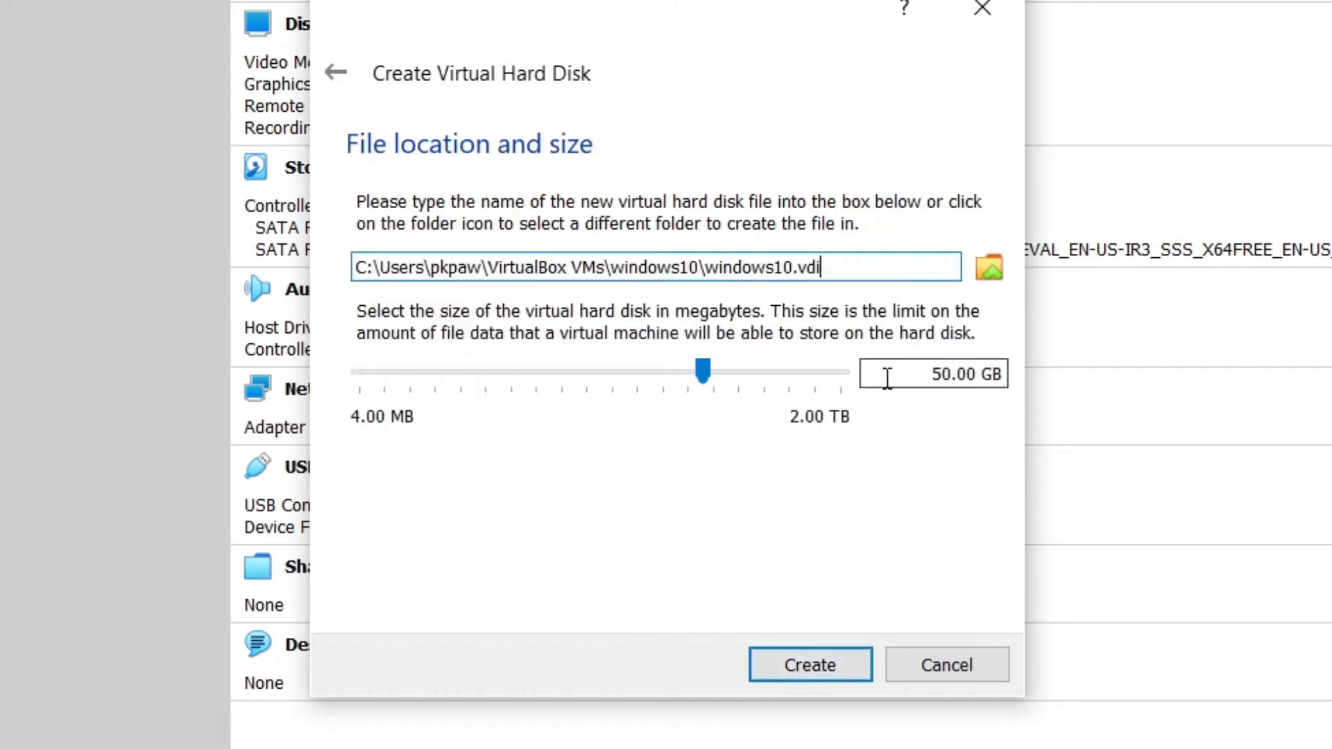
left_click_drag(936, 375, 1007, 379)
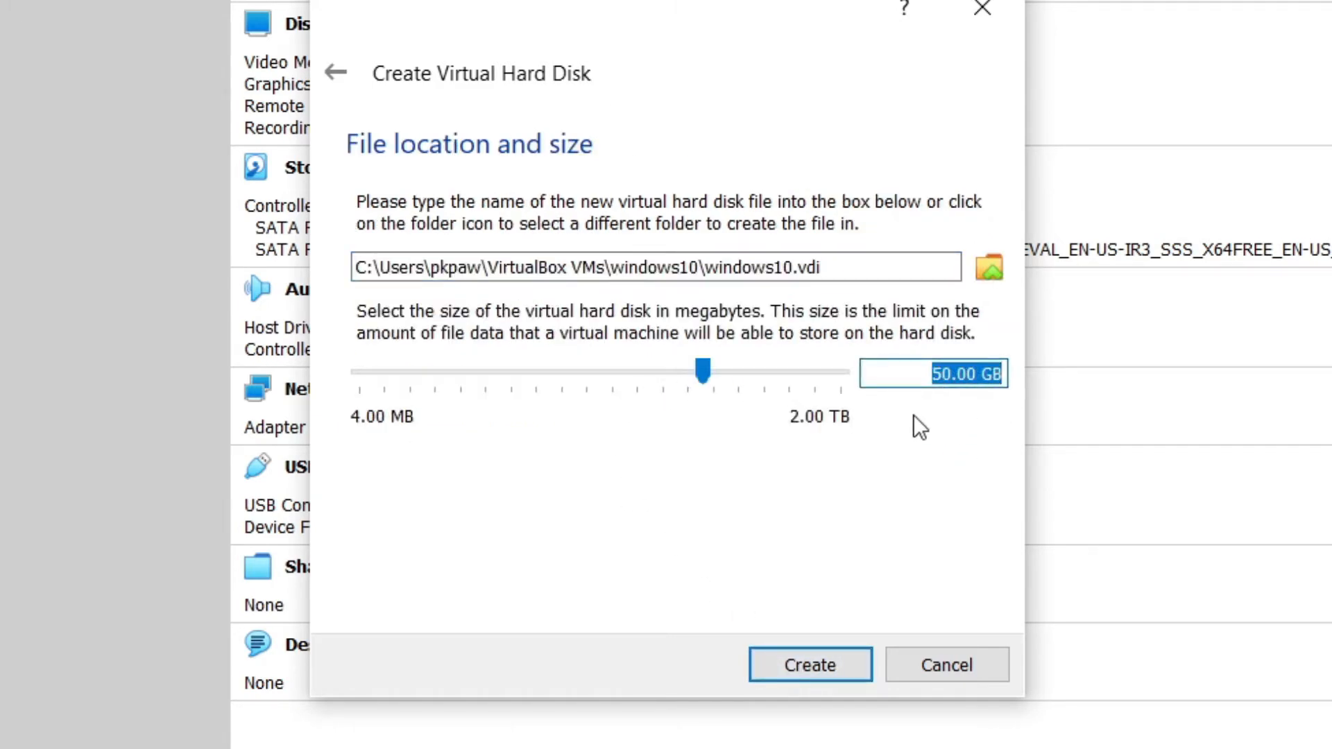
left_click(804, 672)
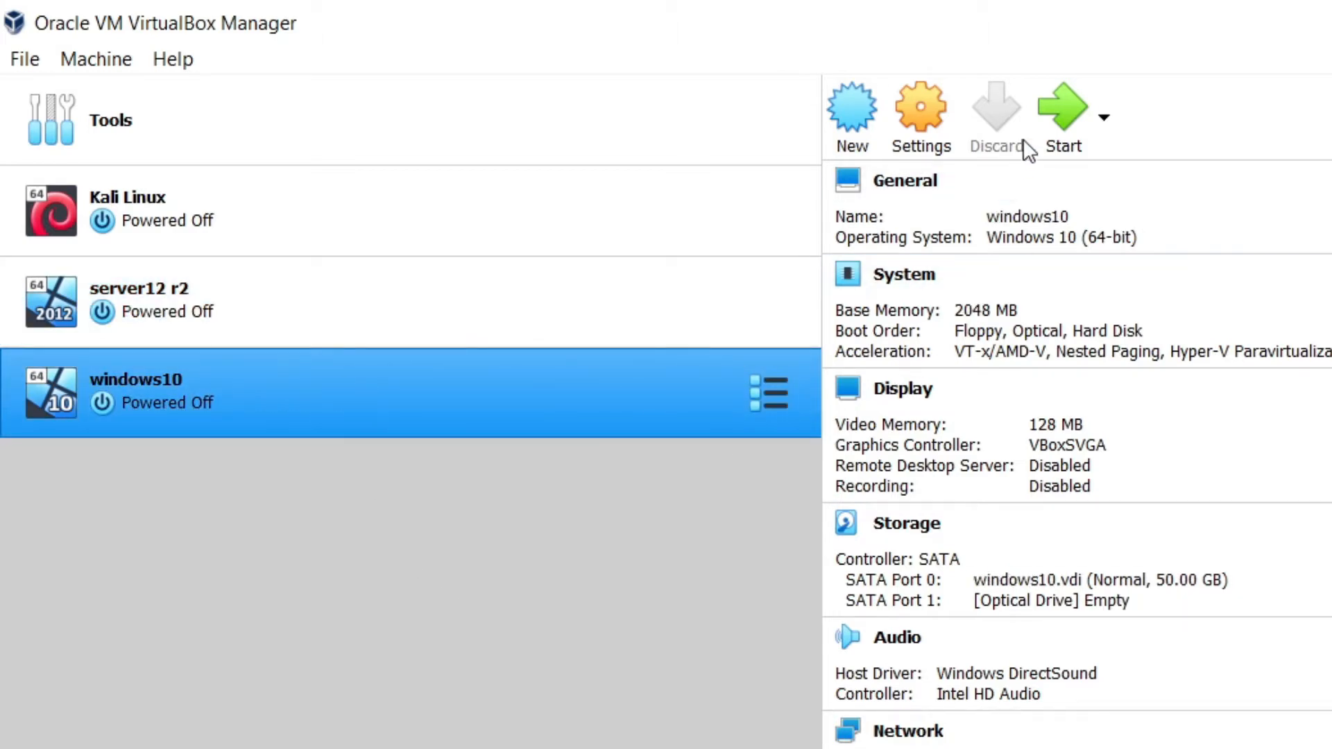
Power on windows10 and browse to the Windows 10 Enterprise ISO file.
left_click(1059, 118)
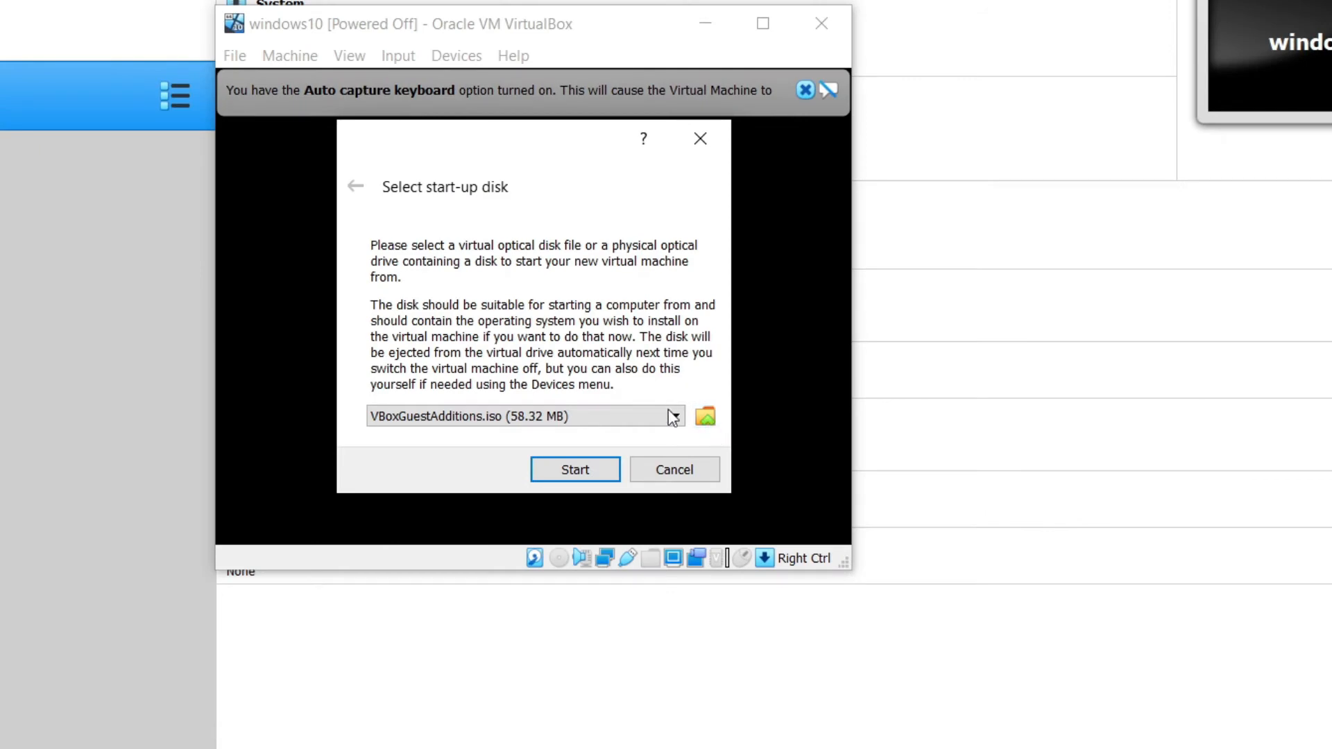
left_click(707, 418)
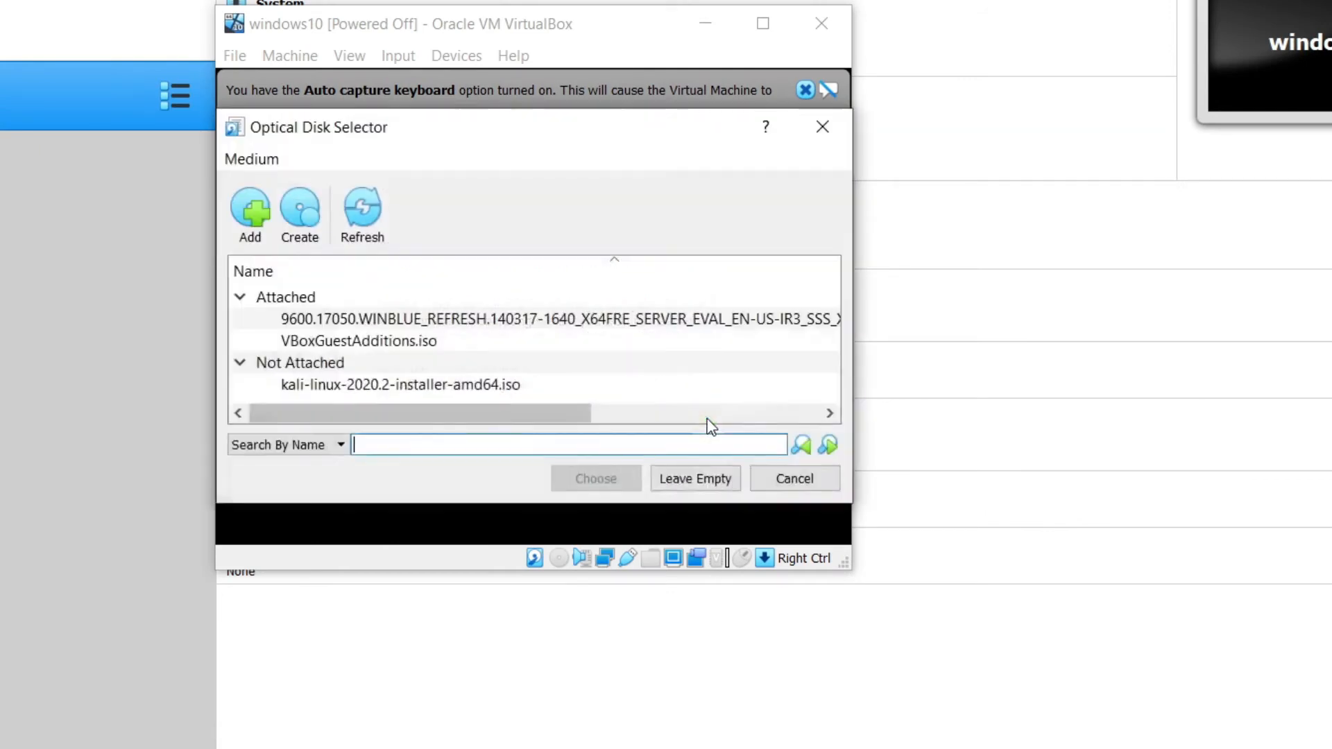
left_click(258, 223)
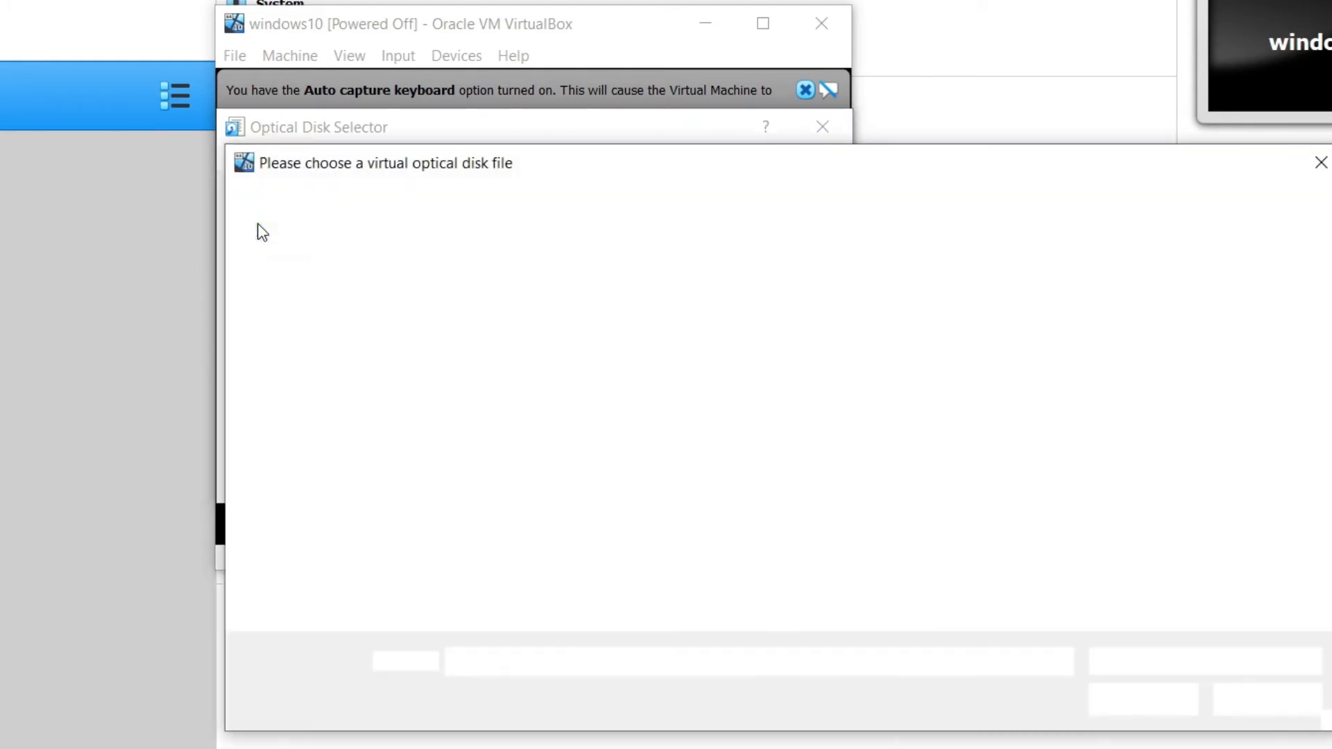
left_click(668, 459)
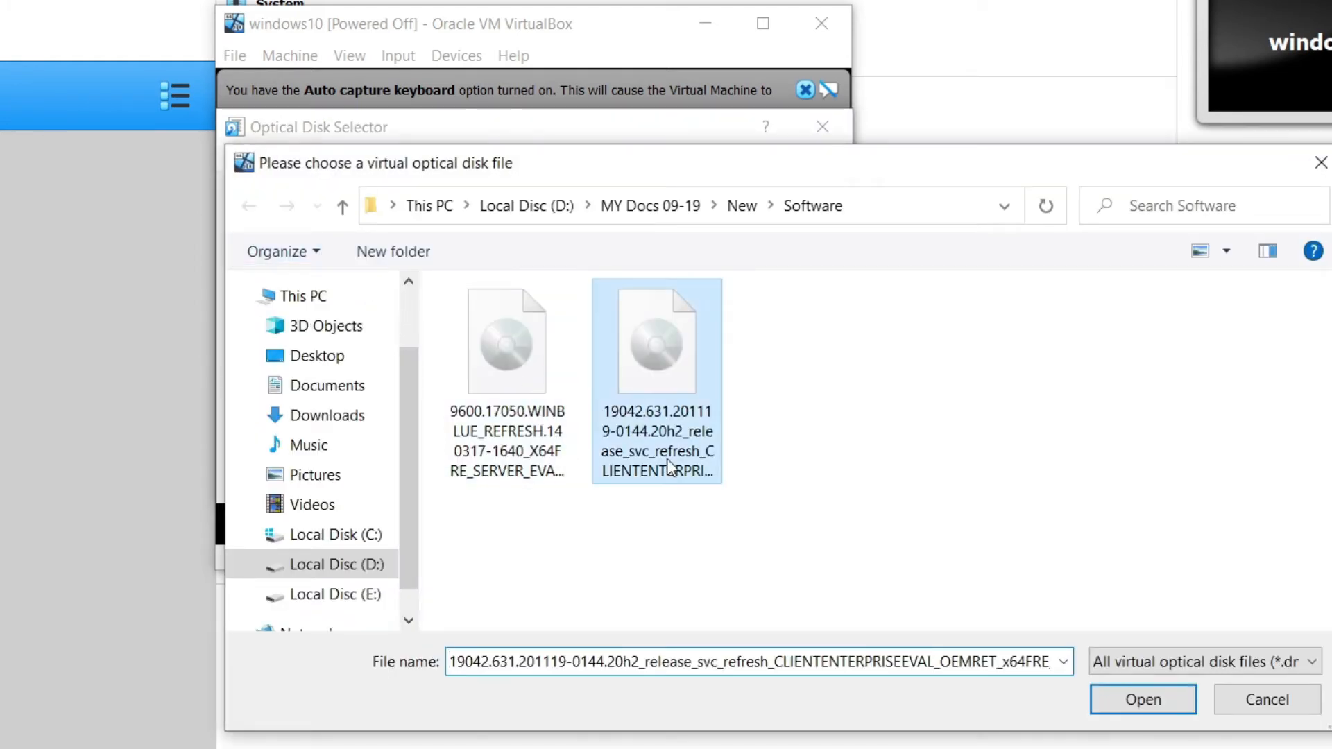
Inspect the ISO's full file name, leaving it unchanged.
right_click(667, 458)
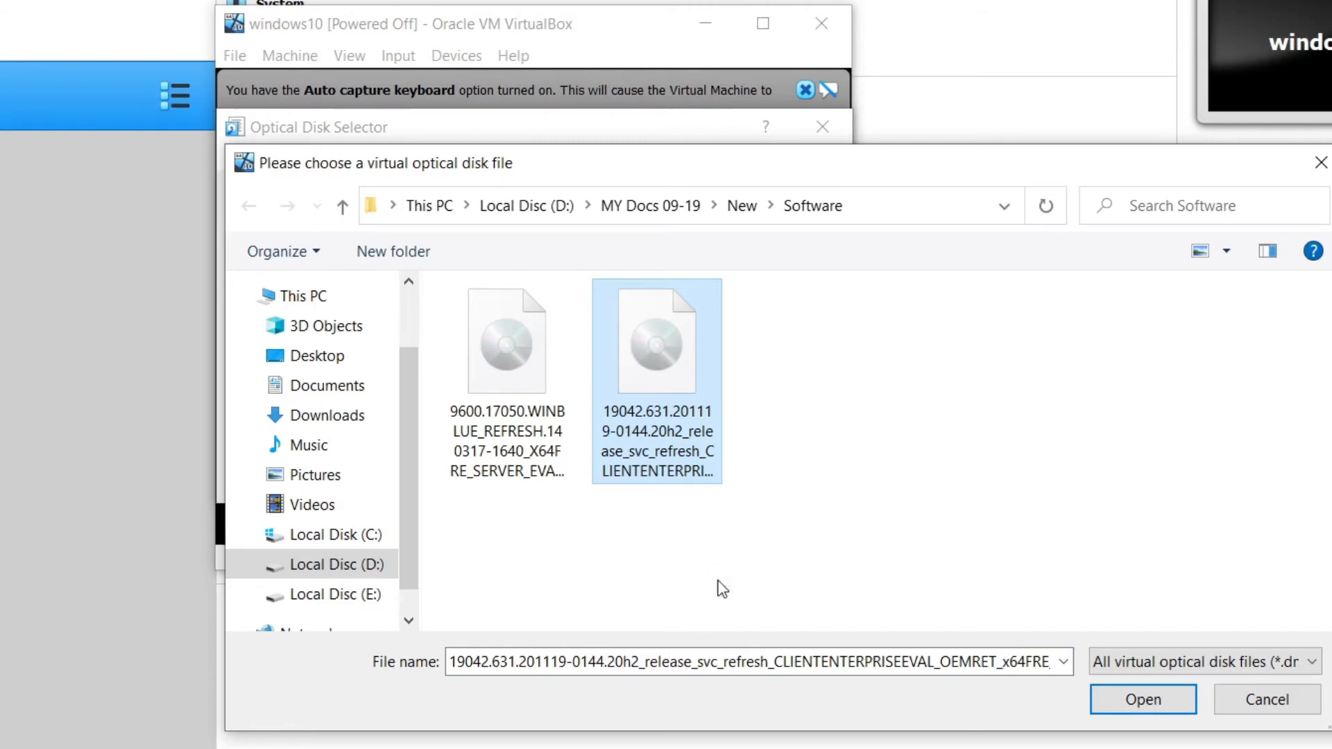
key("m")
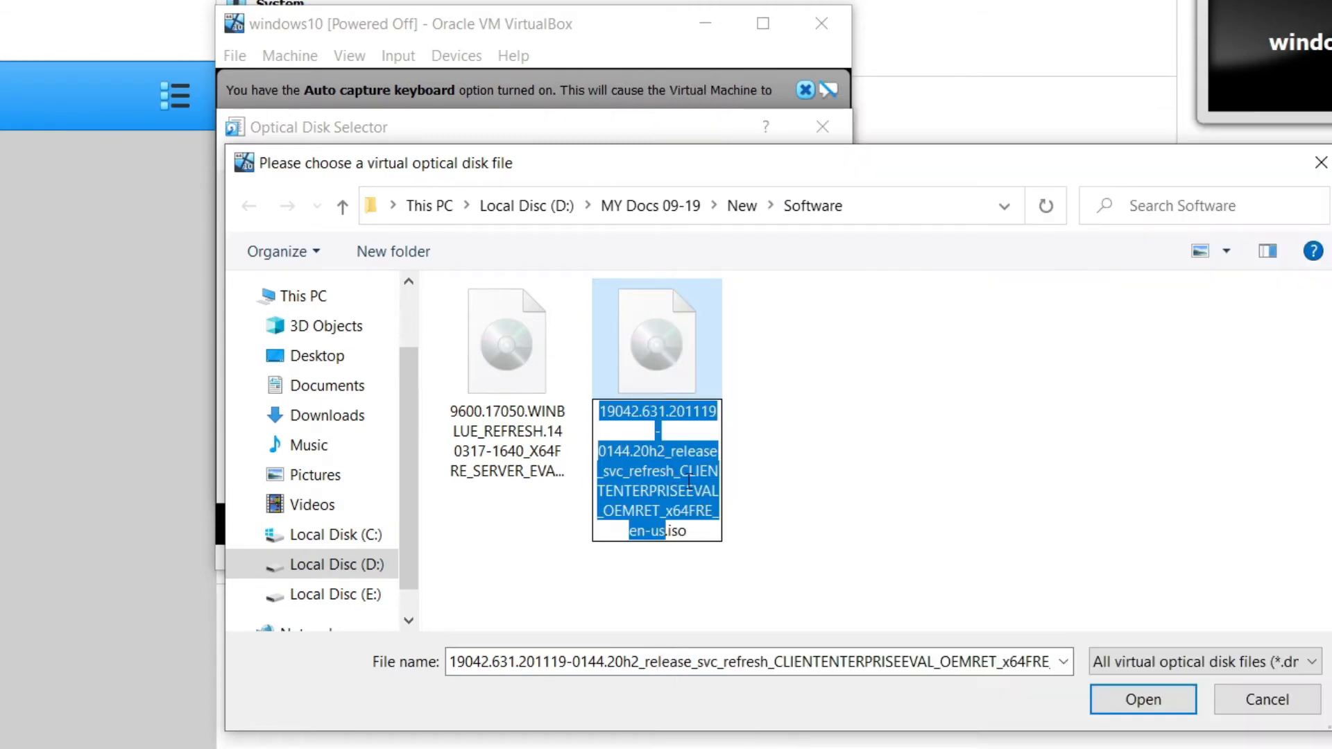
left_click_drag(684, 474, 604, 490)
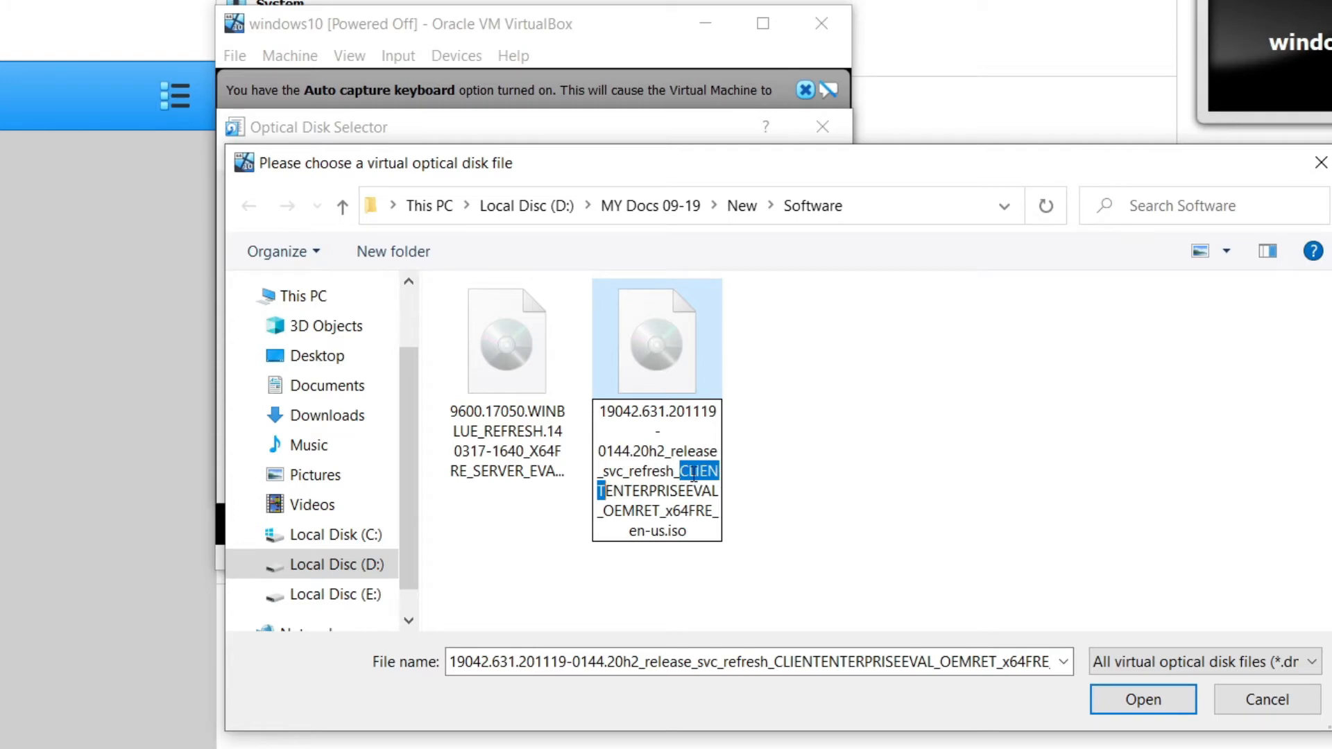
left_click(746, 459)
Add the Windows 10 Enterprise ISO as the start-up disk and boot from it.
left_click(680, 369)
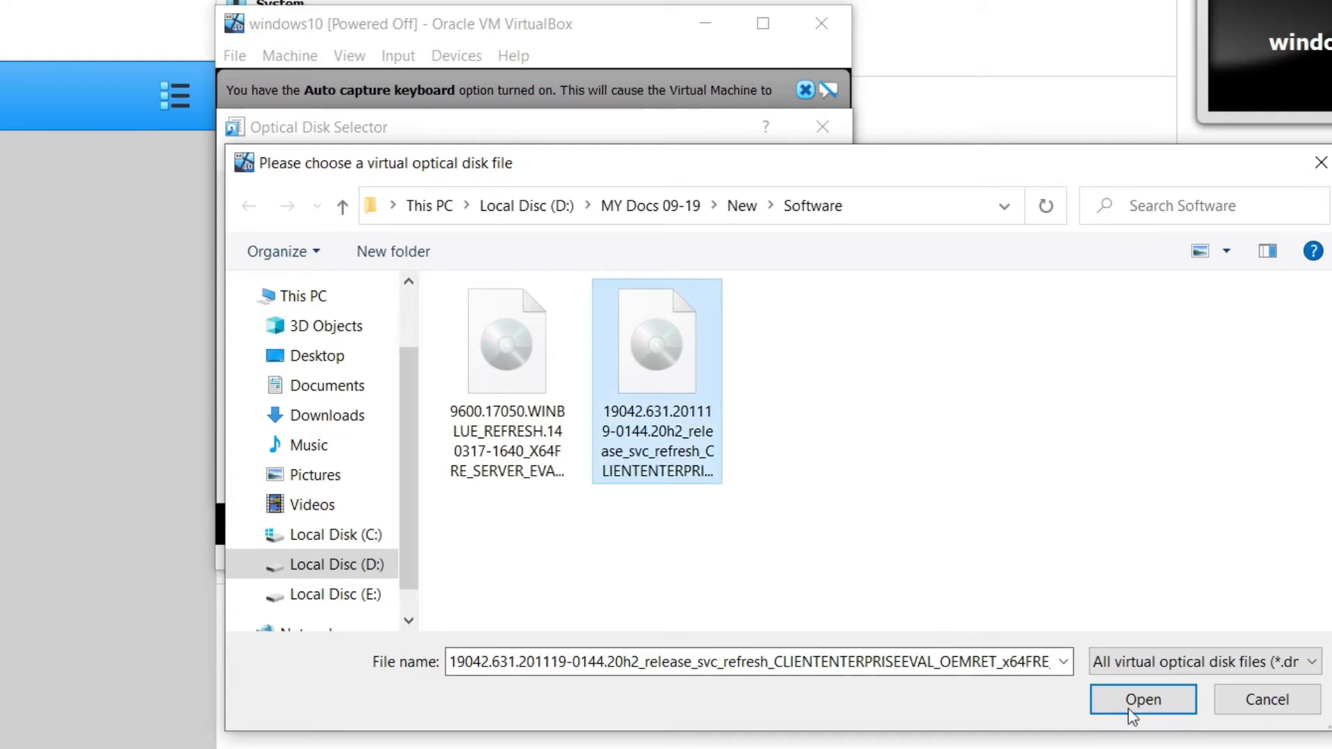
left_click(1144, 699)
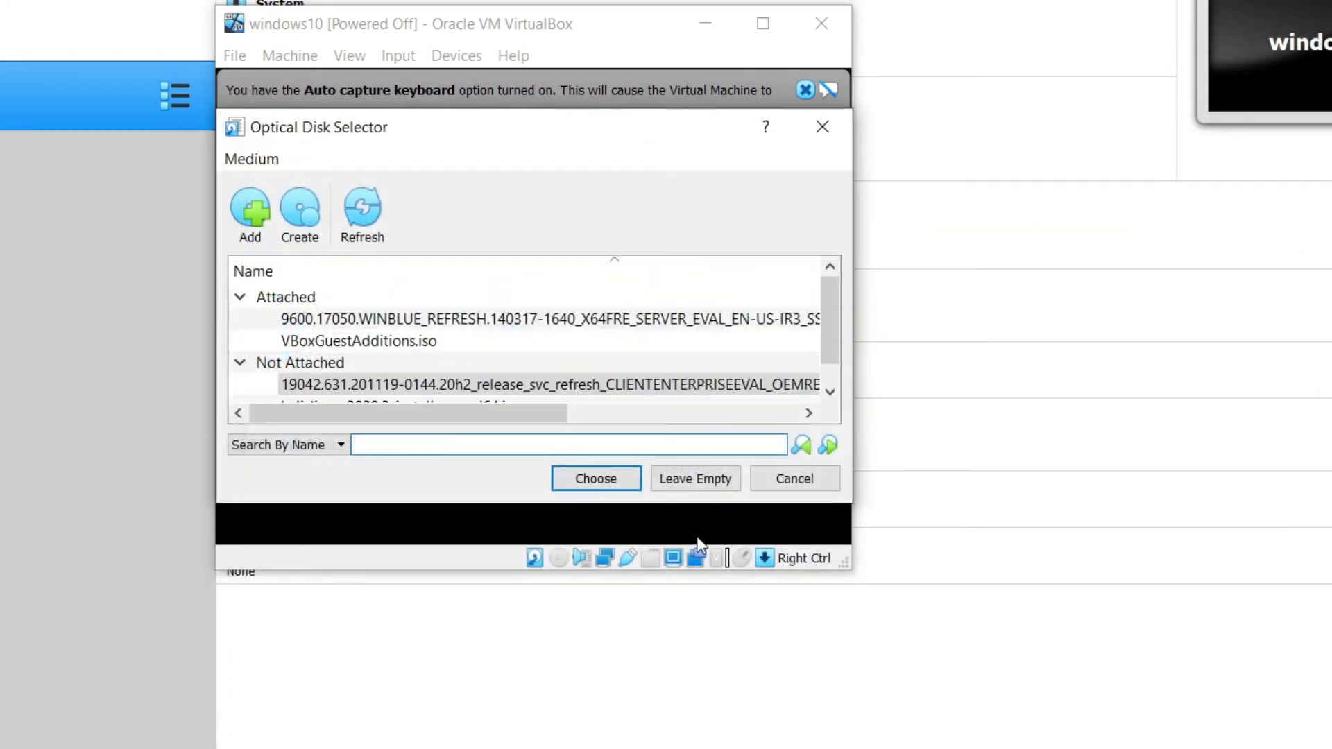
left_click(585, 478)
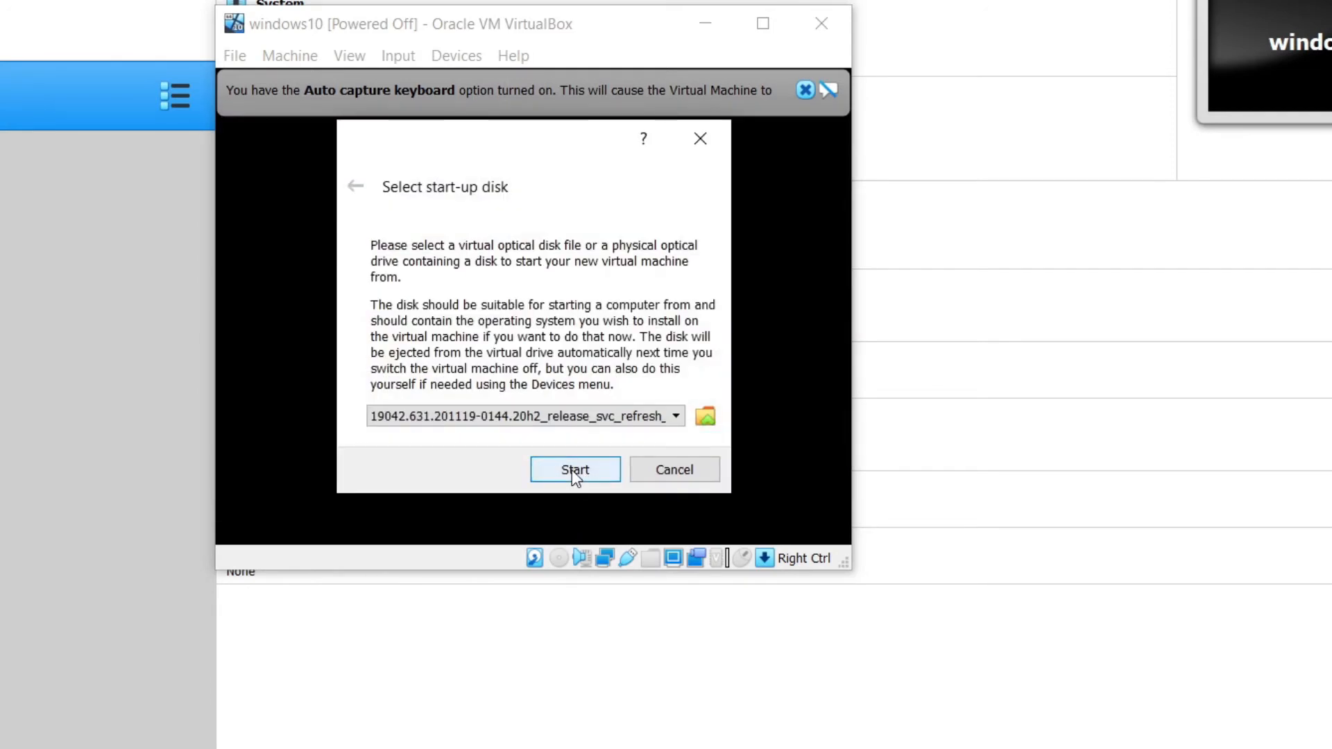
left_click(572, 470)
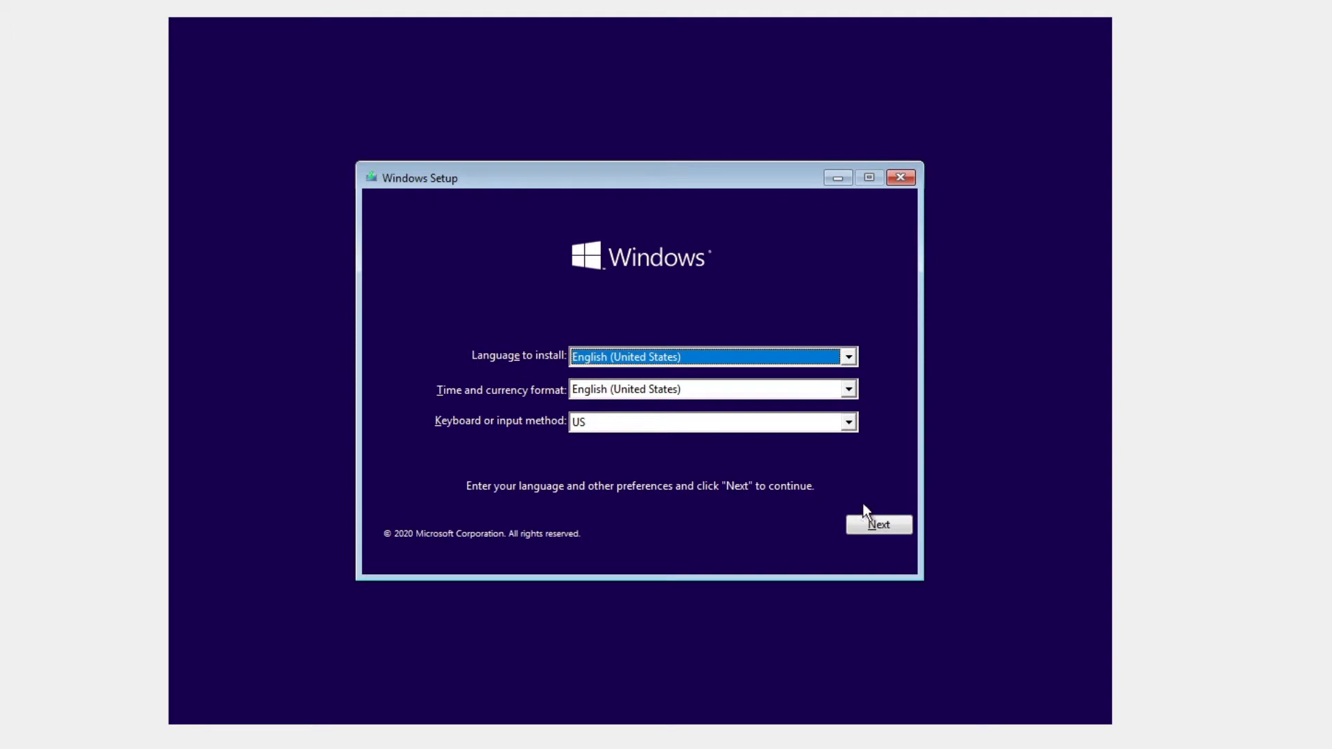
Keep the default language settings, start installing, and accept the Windows license terms.
left_click(903, 525)
left_click(674, 384)
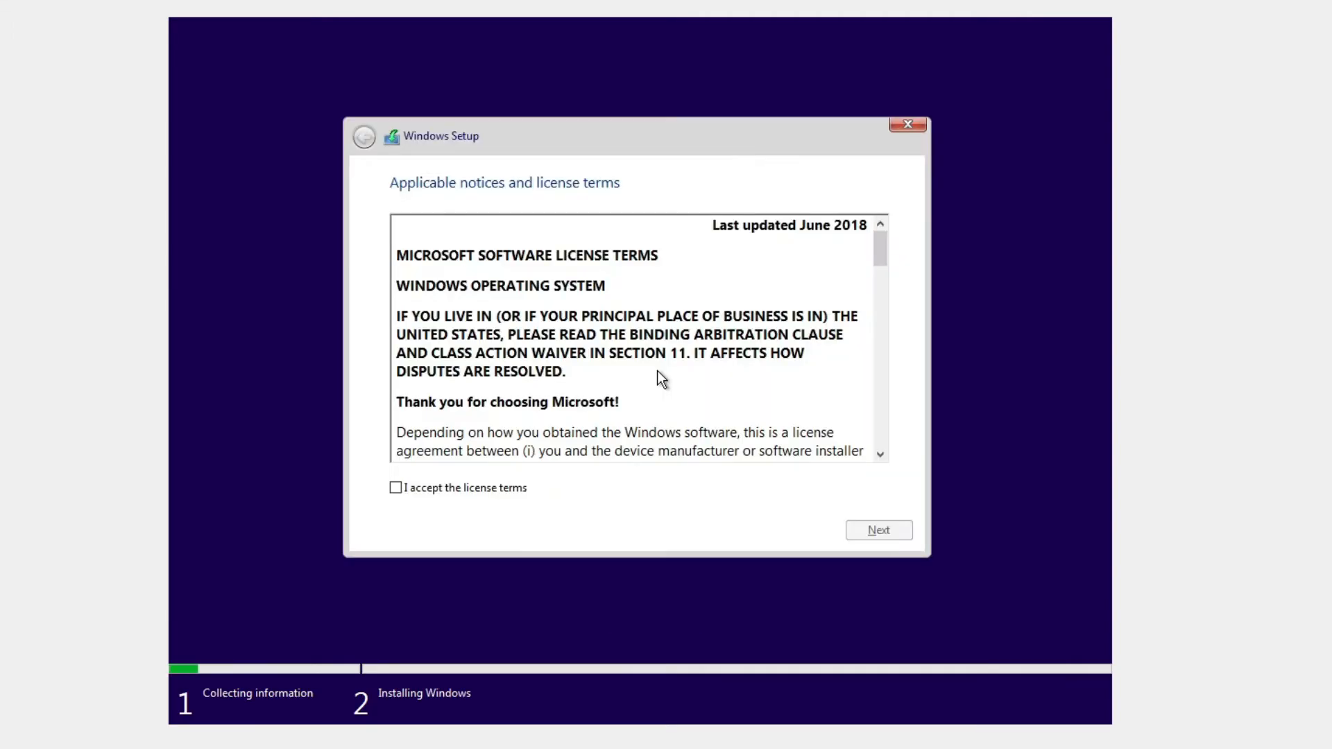
scroll(441, 450, "down", 10)
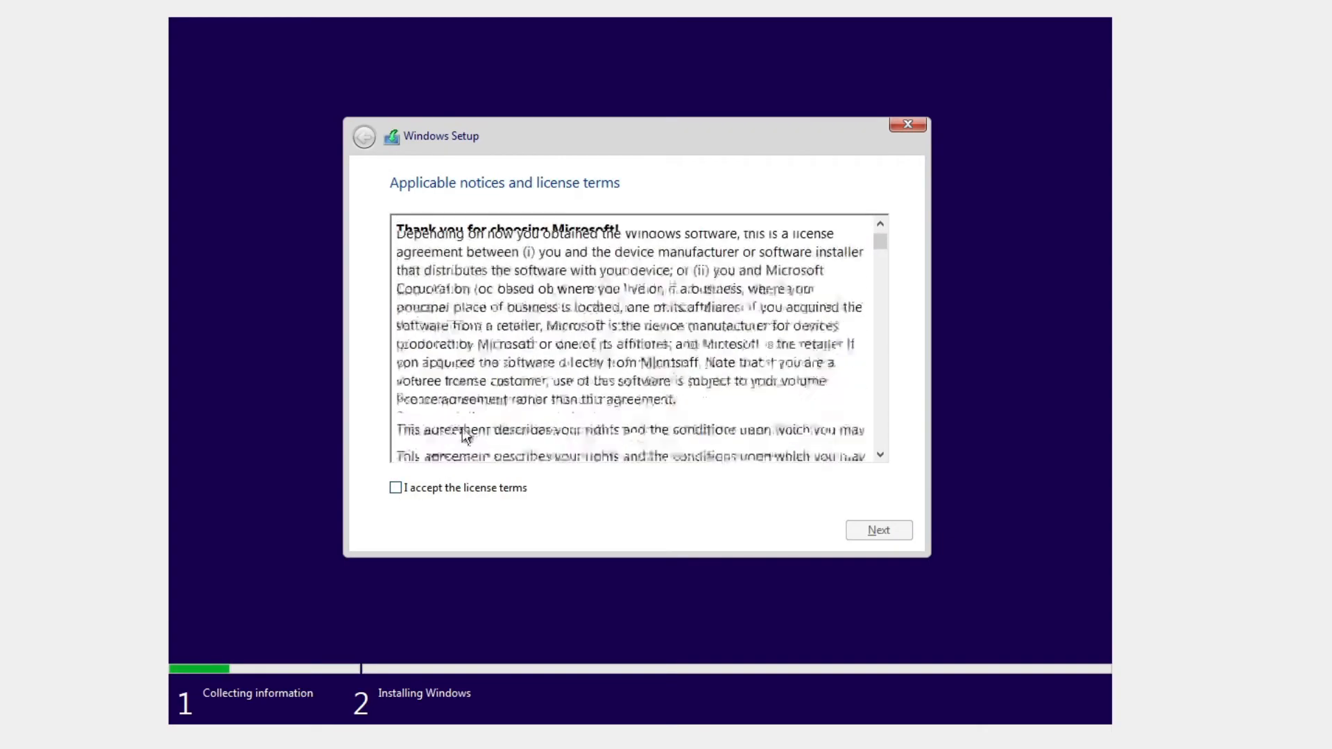
scroll(608, 392, "down", 5)
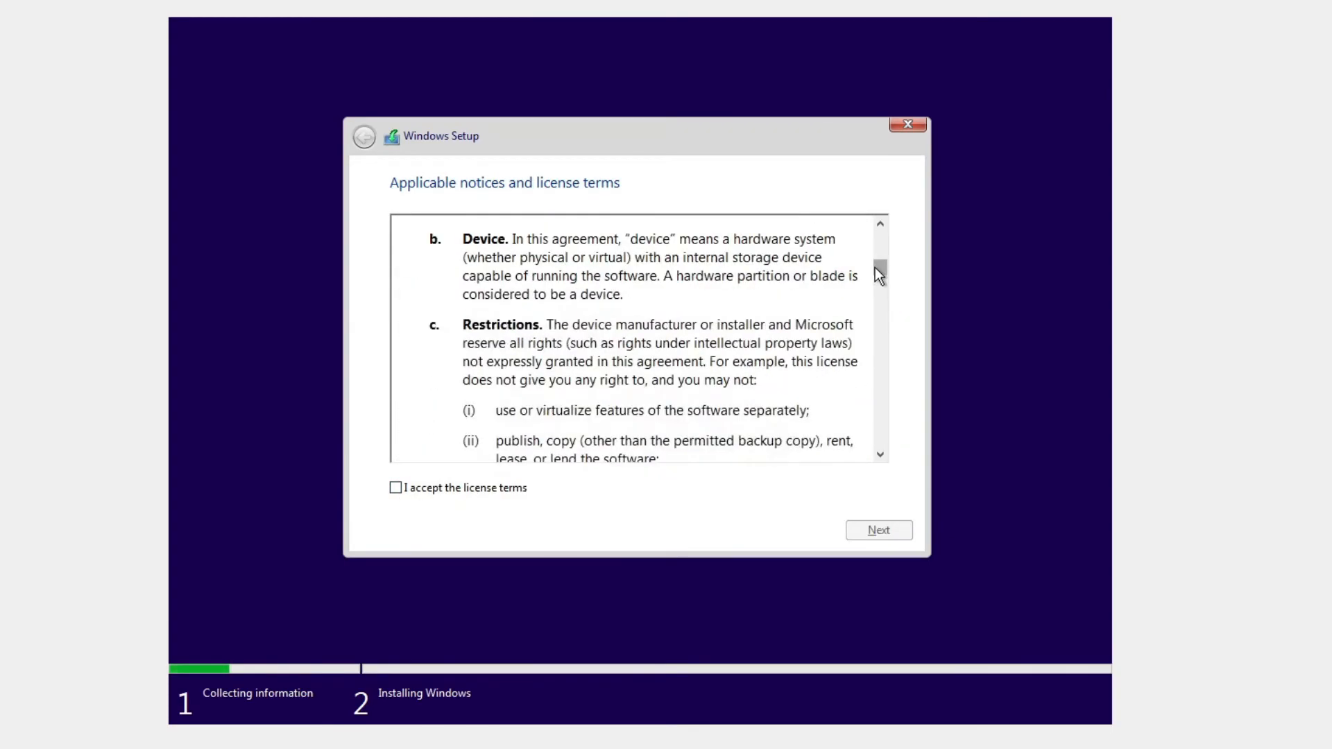
left_click_drag(876, 267, 862, 445)
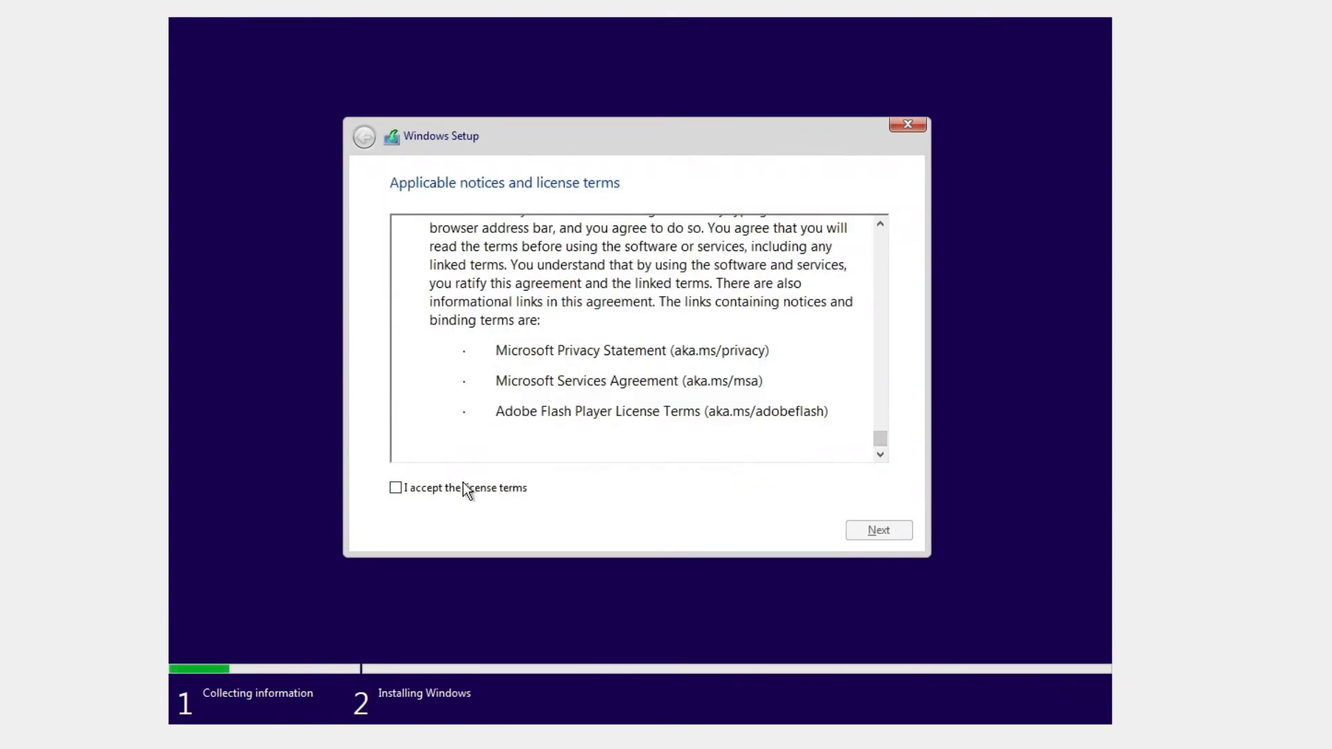
left_click(397, 489)
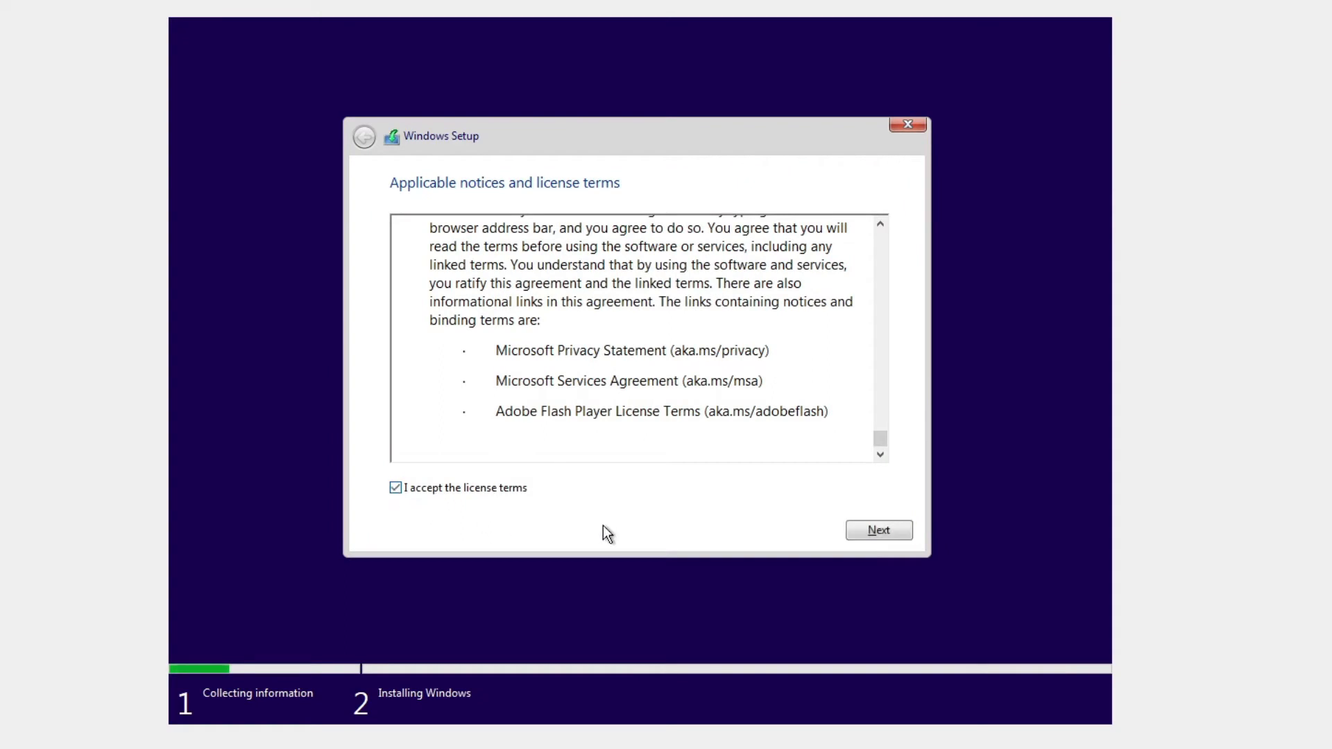
left_click(867, 532)
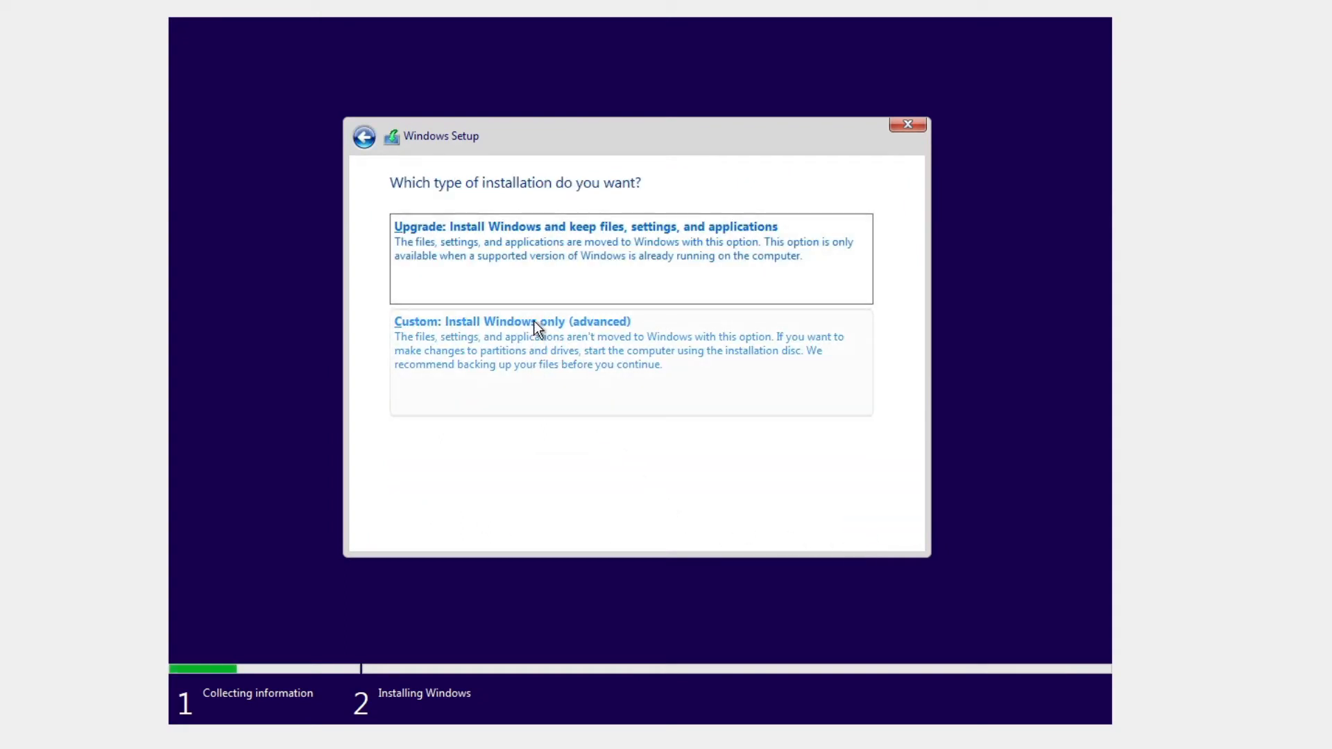
Choose a Custom install and create a 25000 MB partition.
left_click(524, 357)
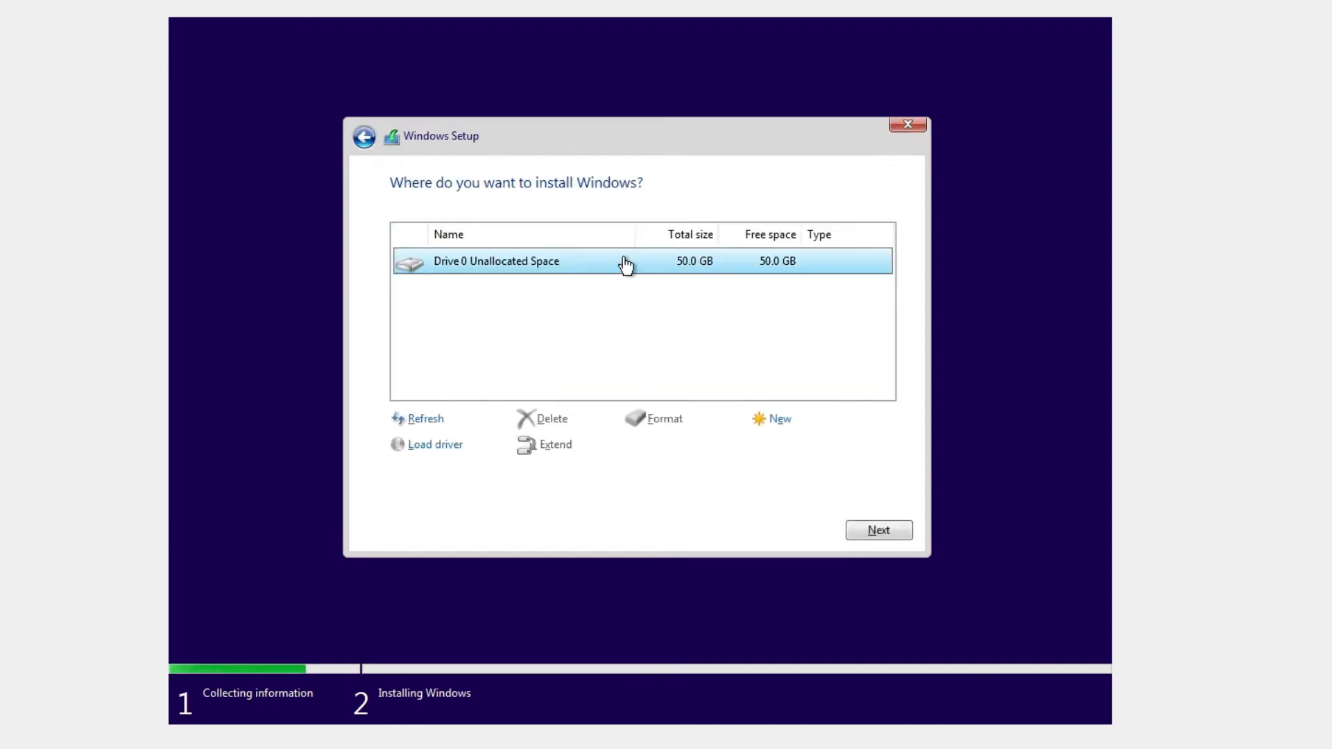
left_click(766, 419)
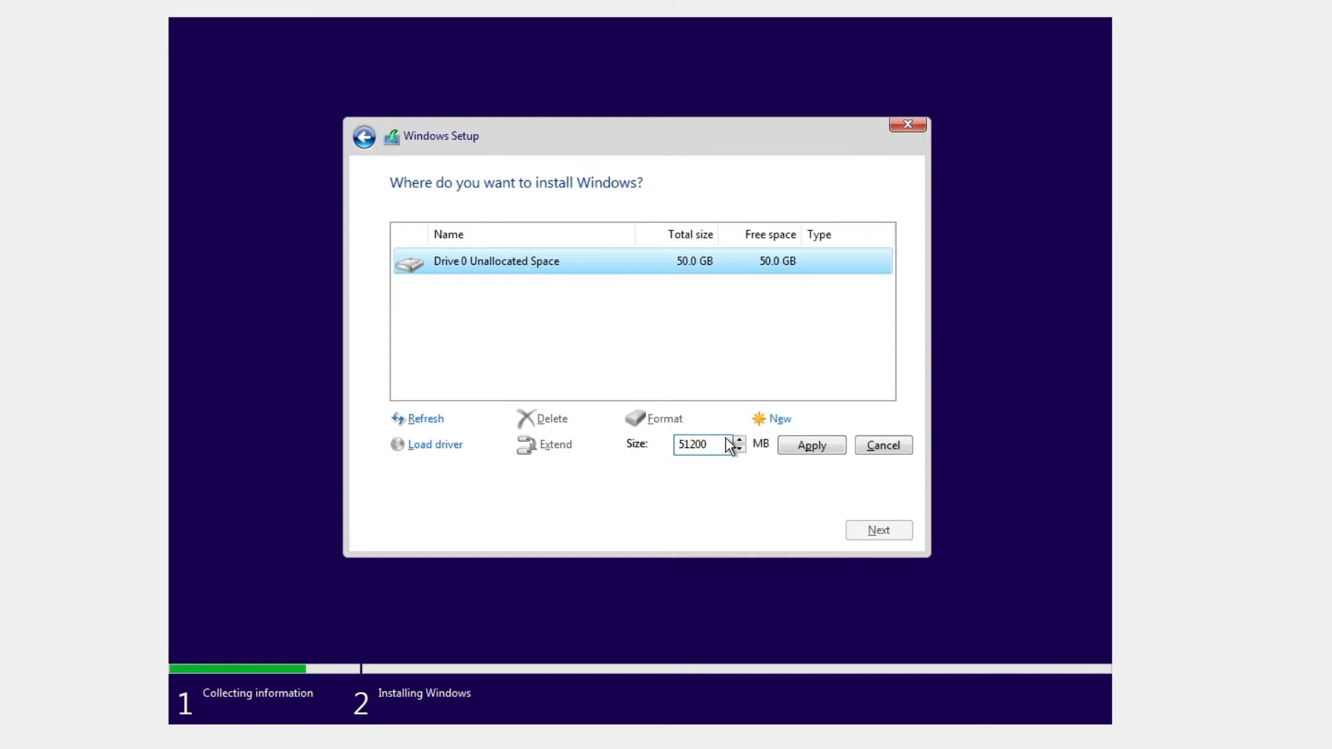
left_click_drag(719, 444, 643, 437)
key("End")
key("BackSpace")
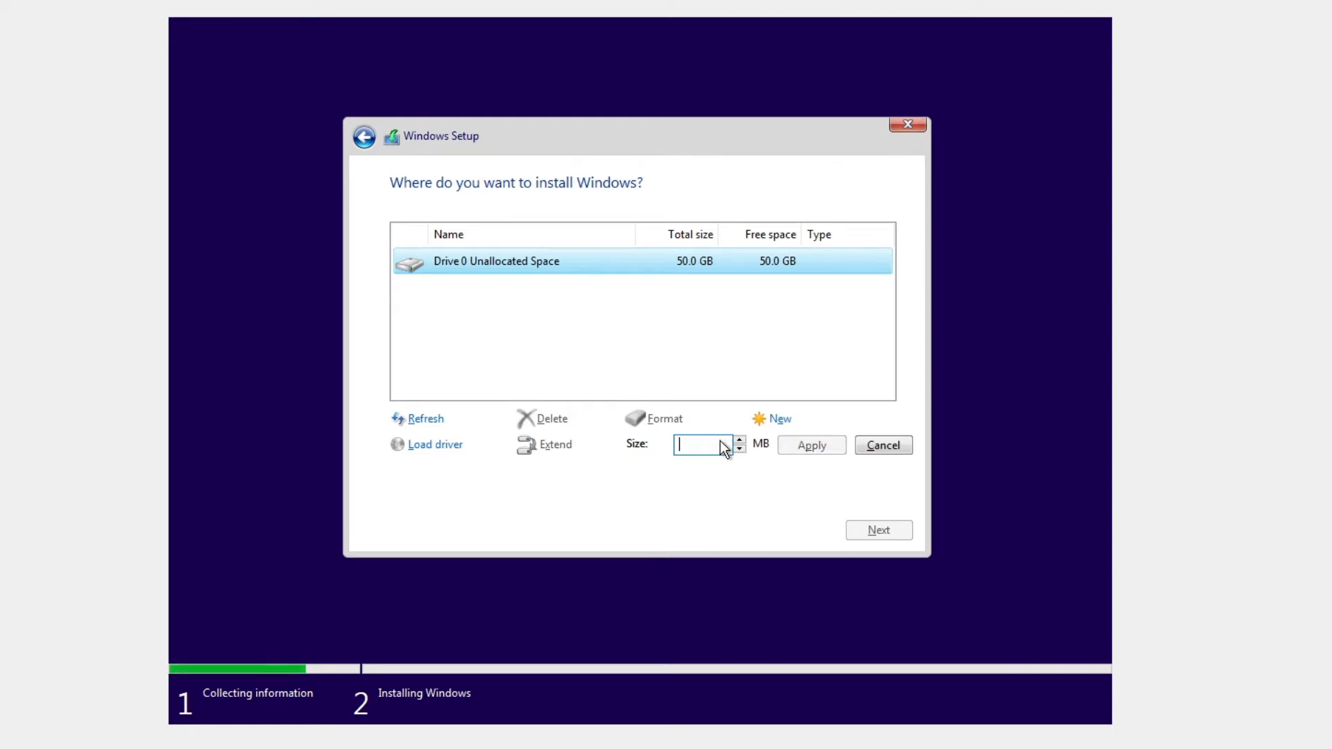
type("25")
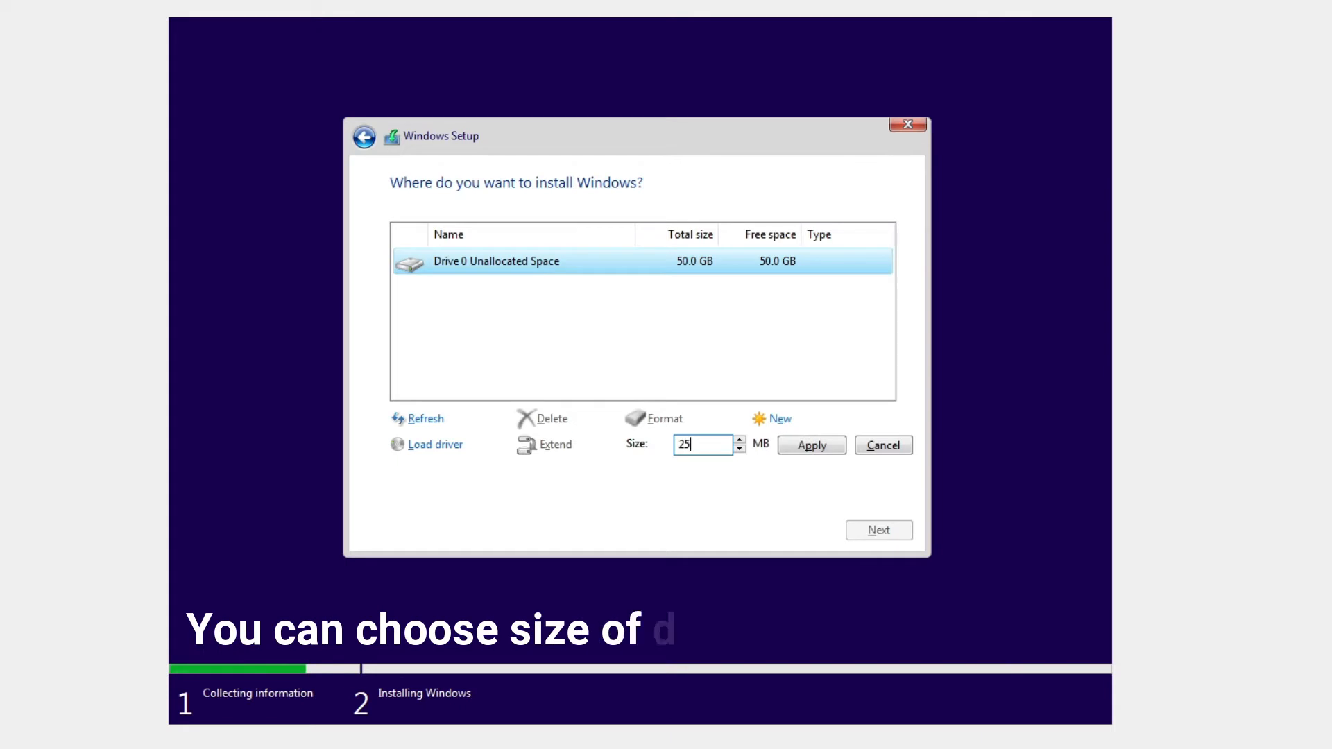
type("000")
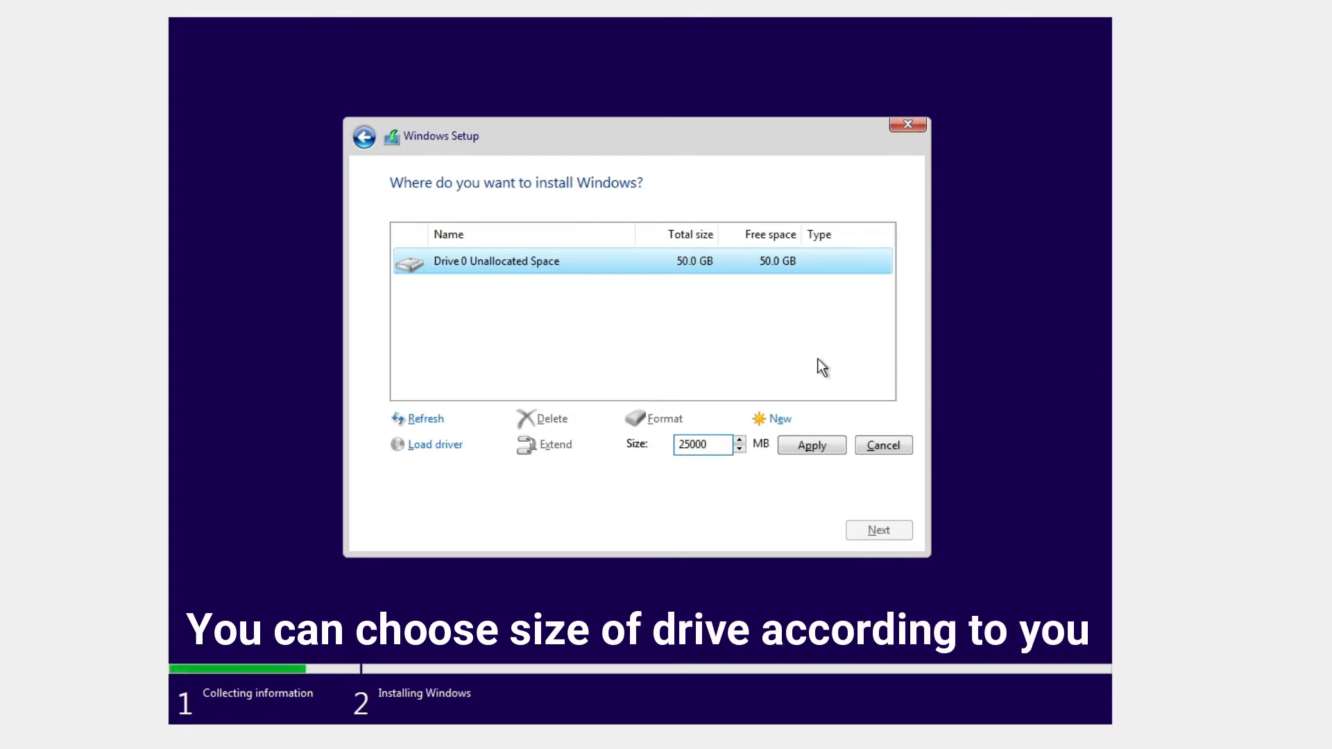
left_click_drag(715, 445, 669, 453)
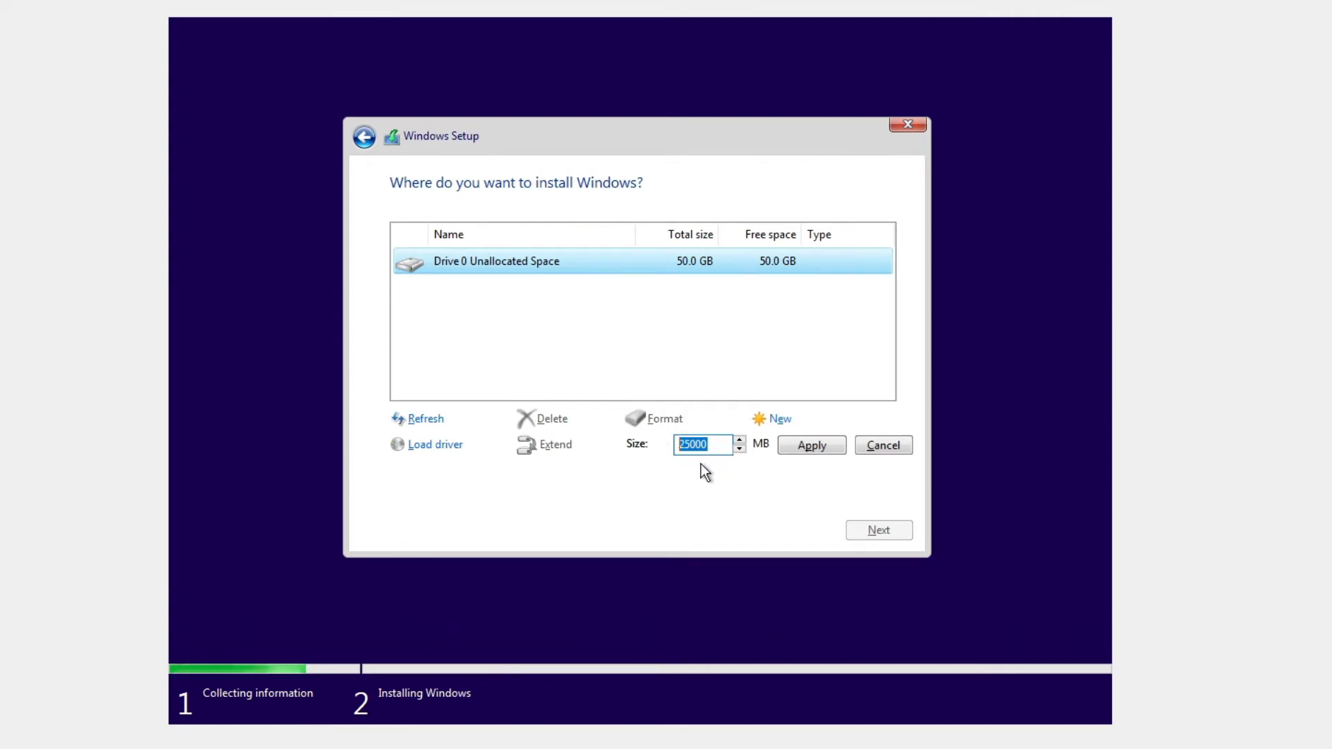
left_click(809, 446)
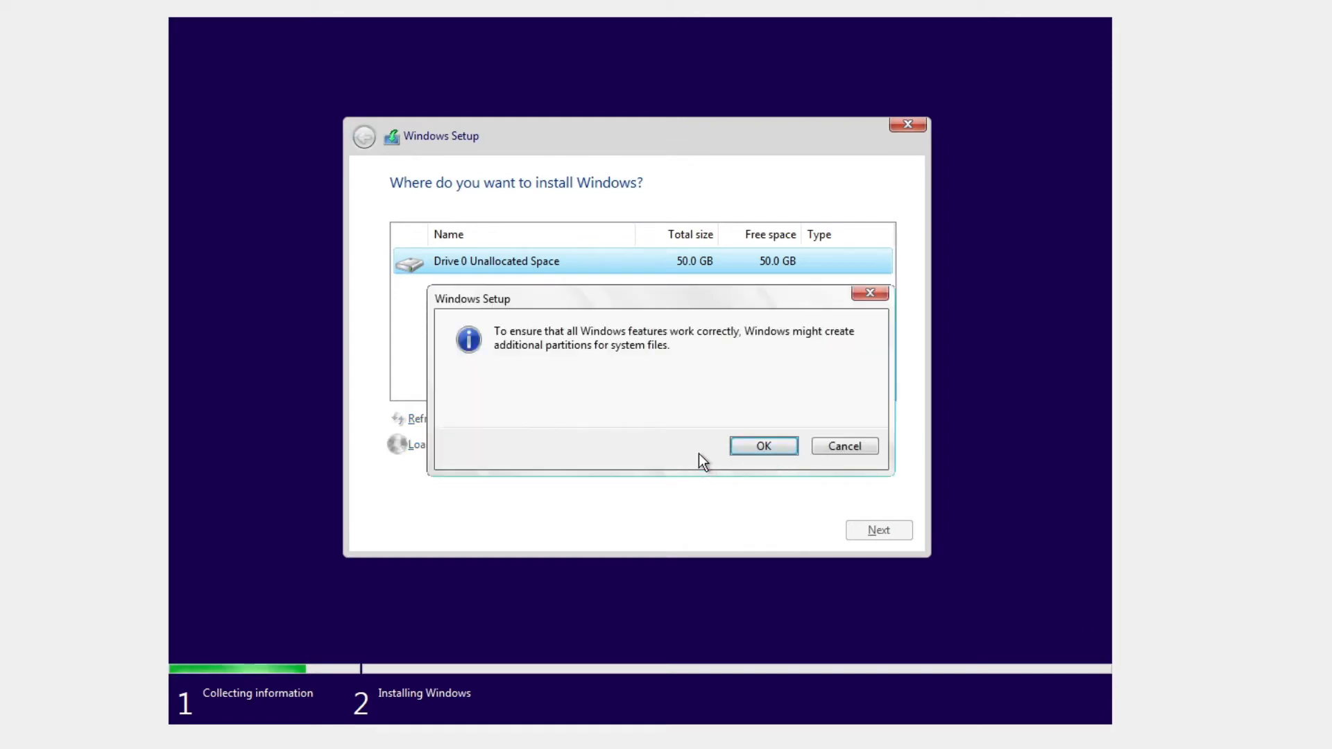
Confirm the extra system partitions and start a new partition in the unallocated space.
left_click(746, 449)
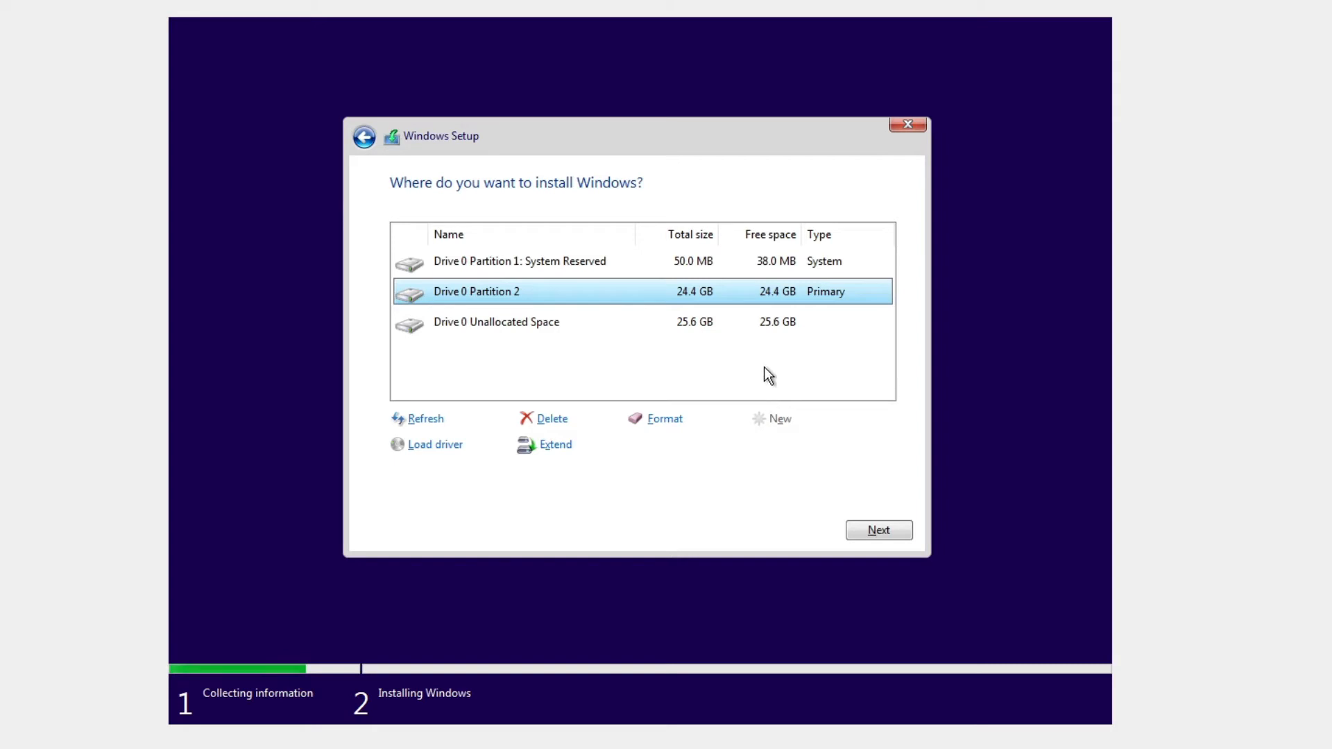
left_click(734, 324)
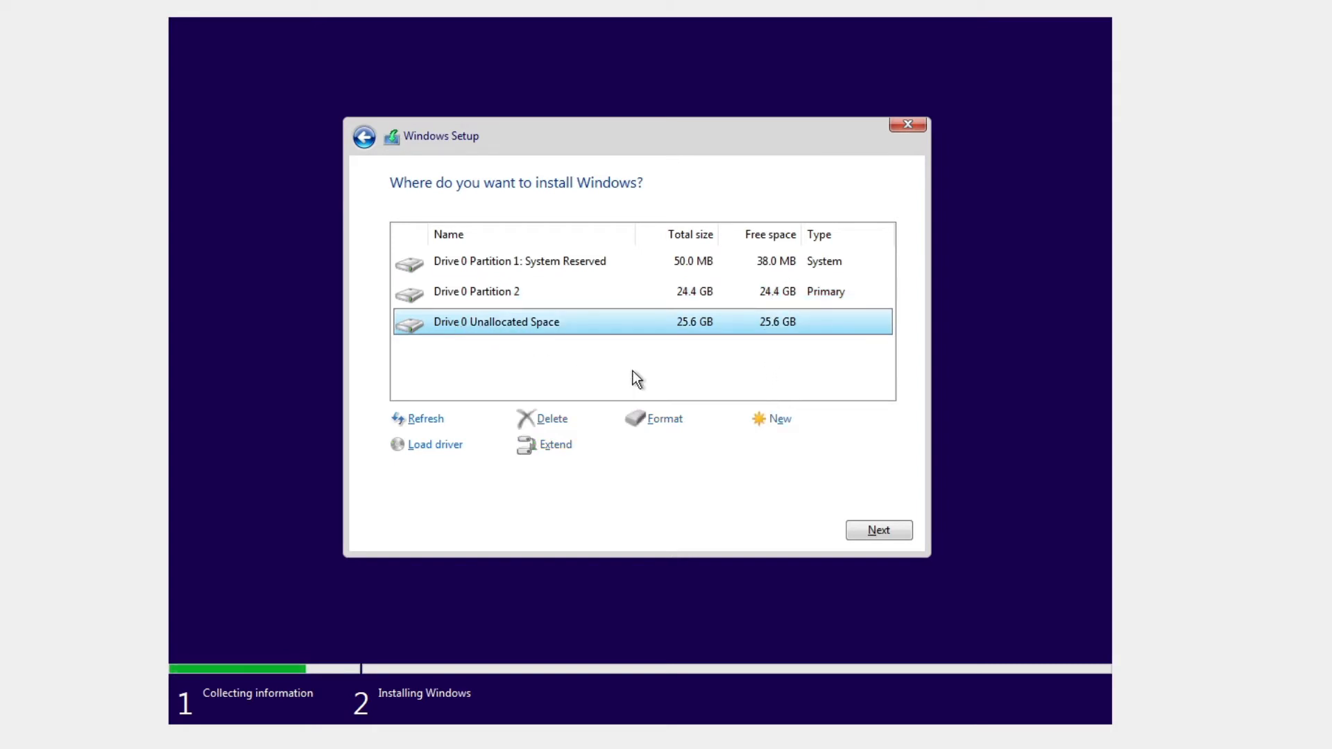
left_click(778, 420)
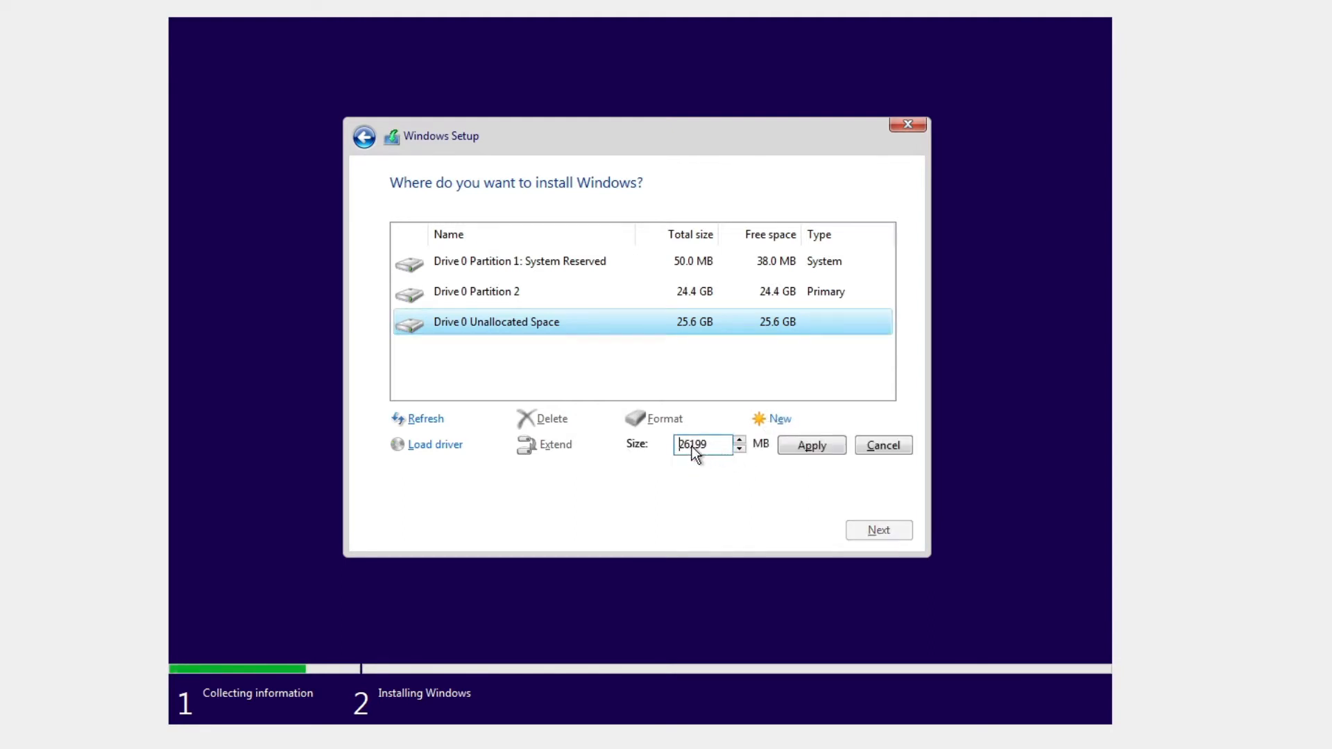
Create Partition 3 from the remaining space and format Partition 2.
left_click(811, 445)
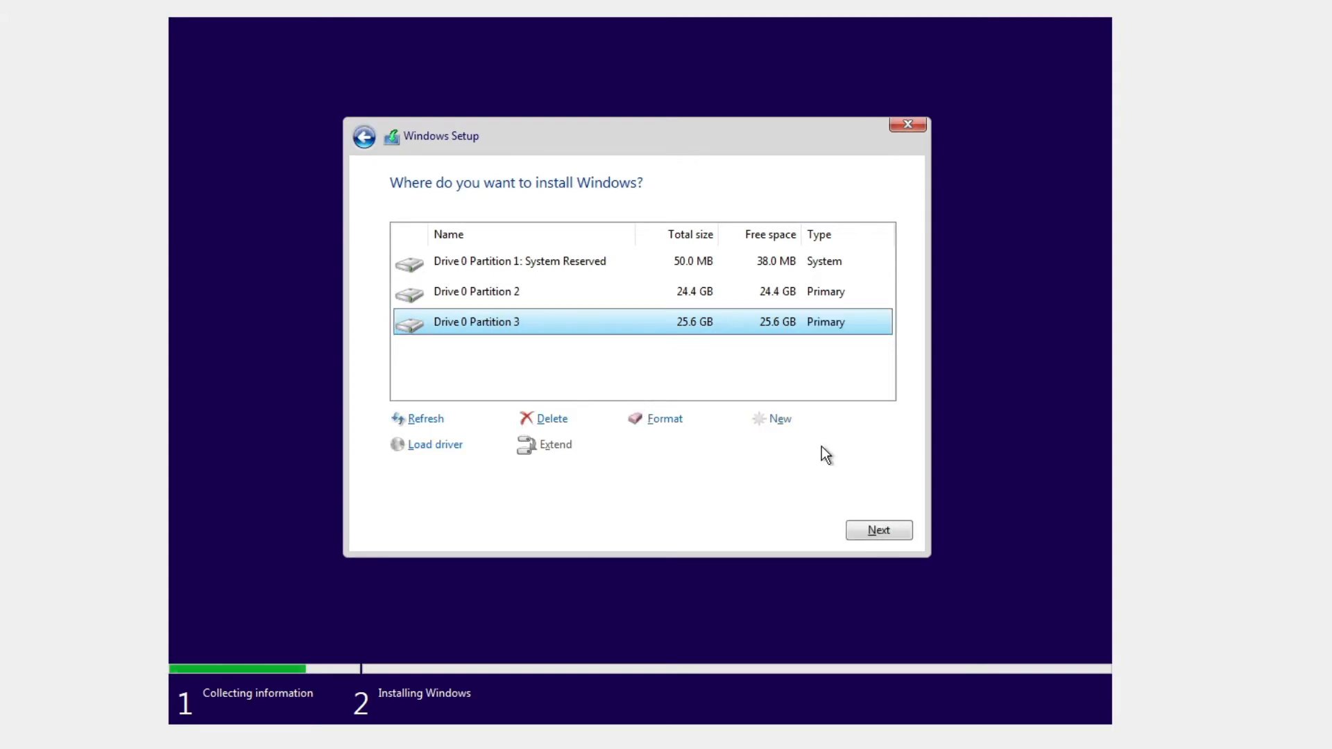
left_click(561, 297)
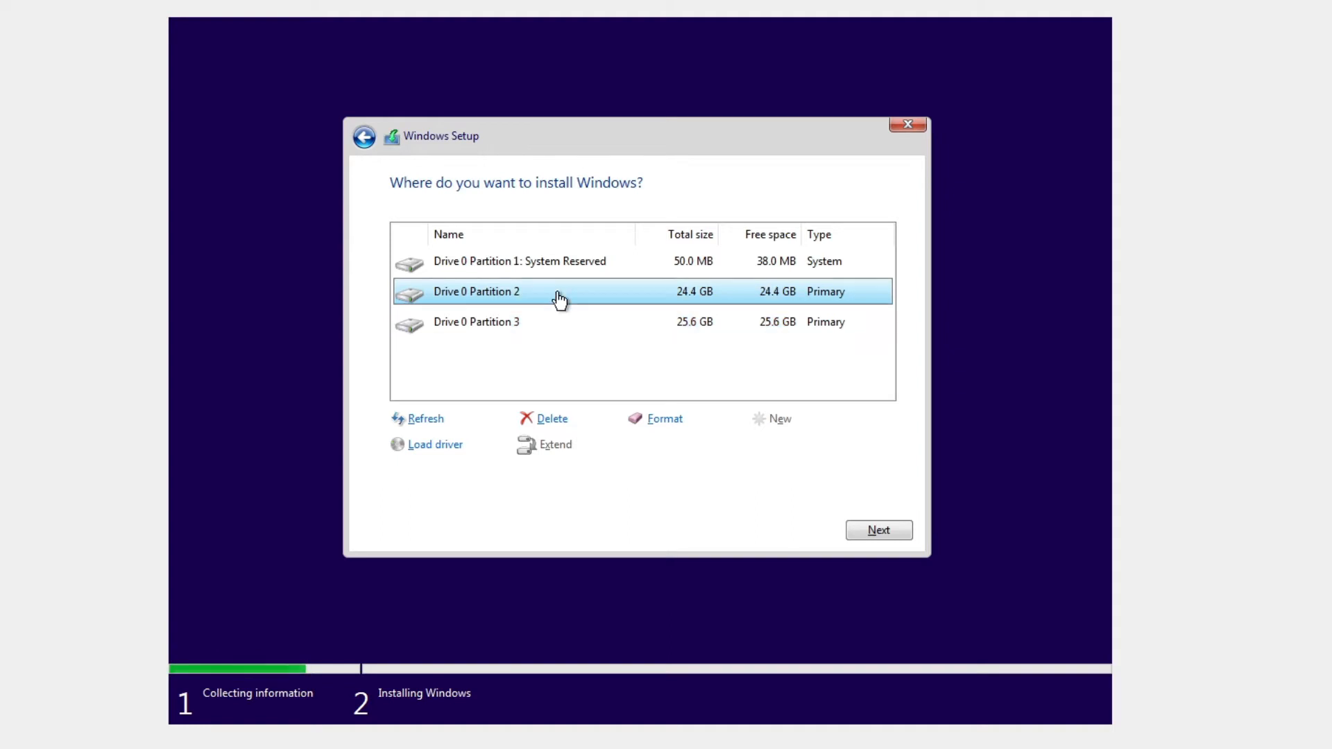
left_click(640, 417)
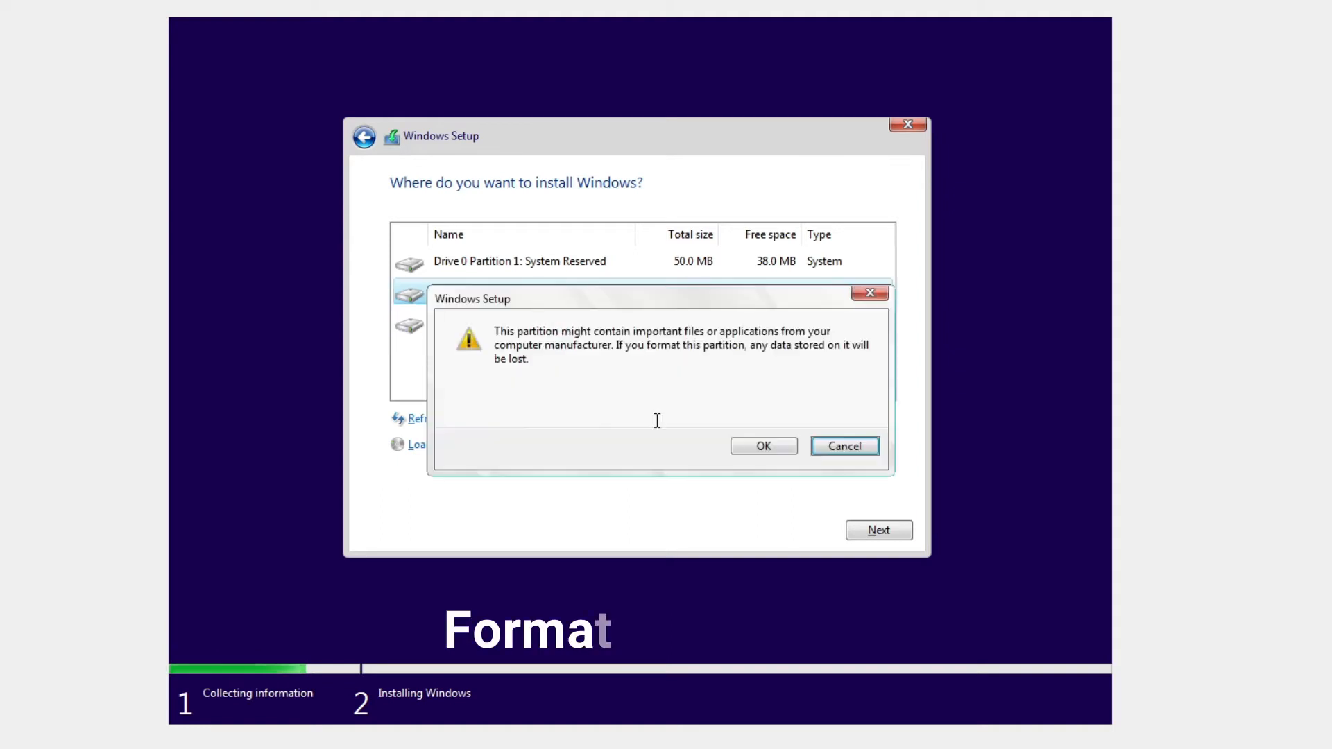
left_click(762, 446)
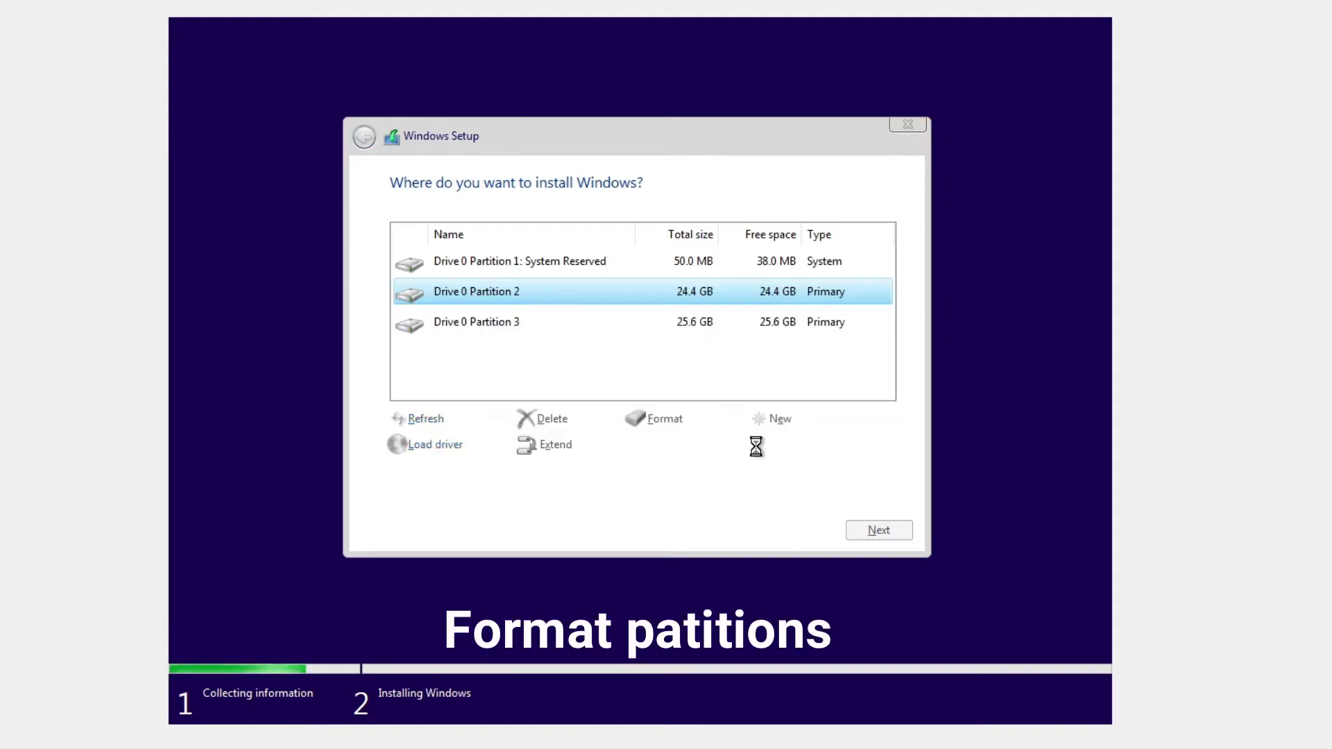
Format Partition 3, then install Windows onto Drive 0 Partition 2.
left_click(699, 326)
left_click(674, 421)
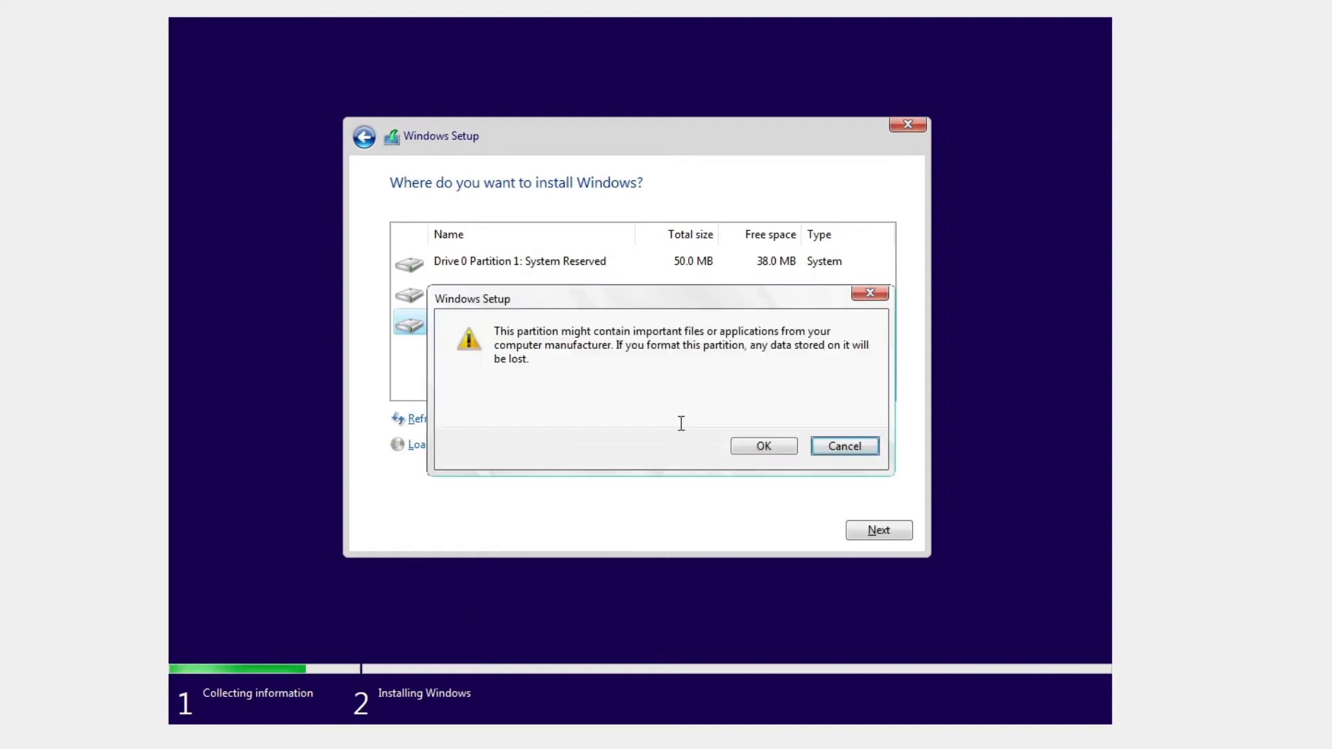
left_click(749, 449)
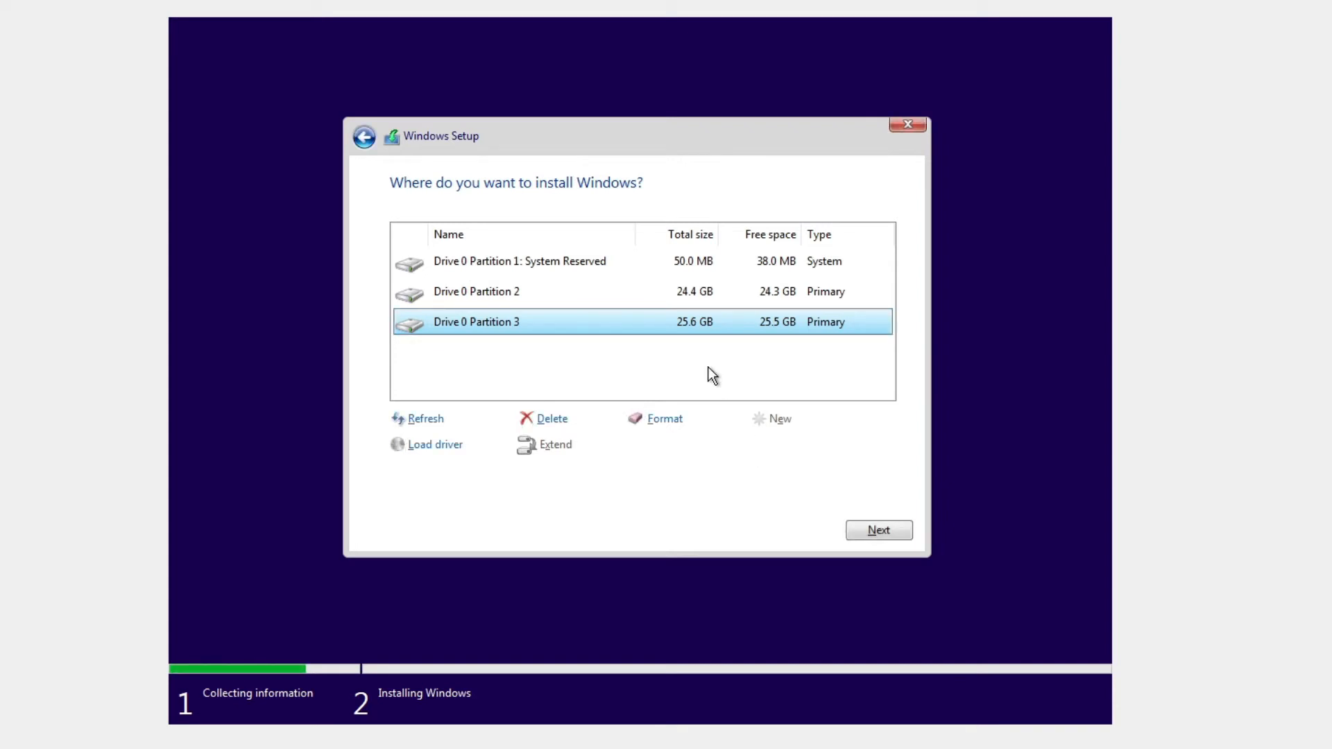
left_click(684, 294)
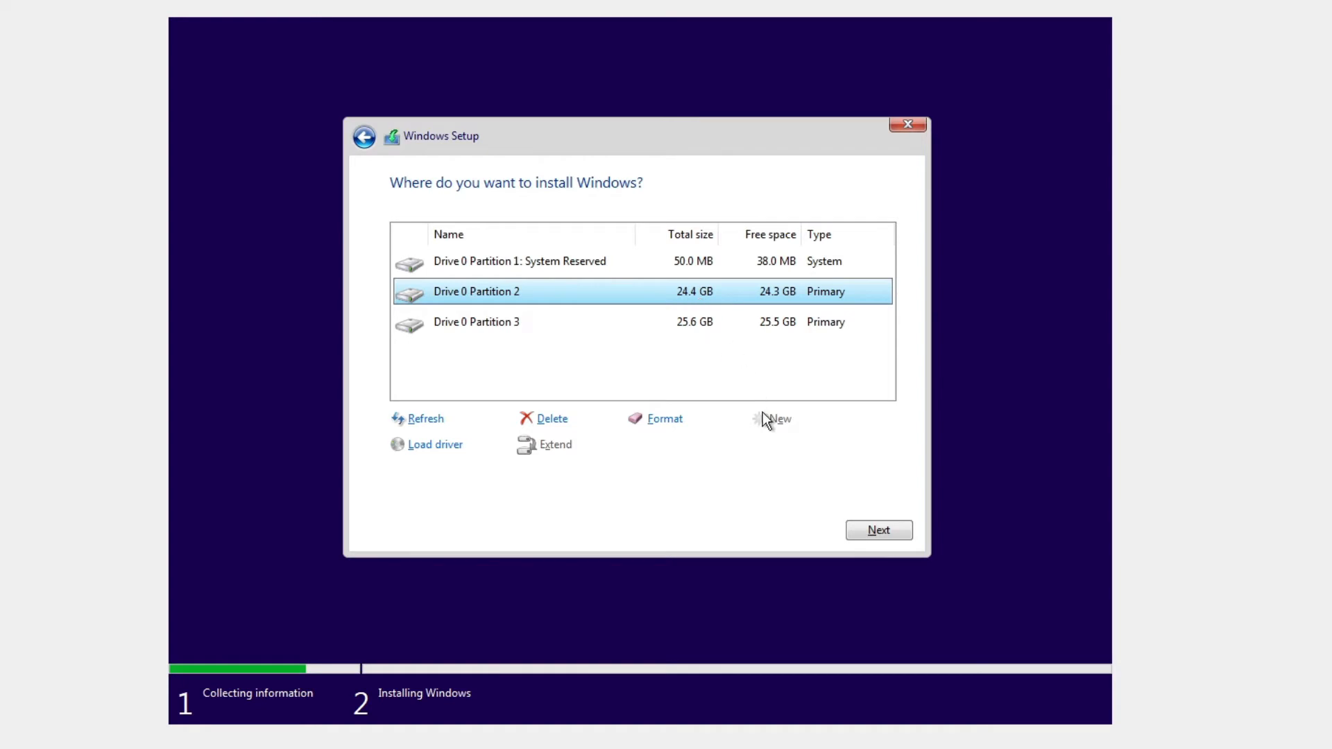
left_click(866, 529)
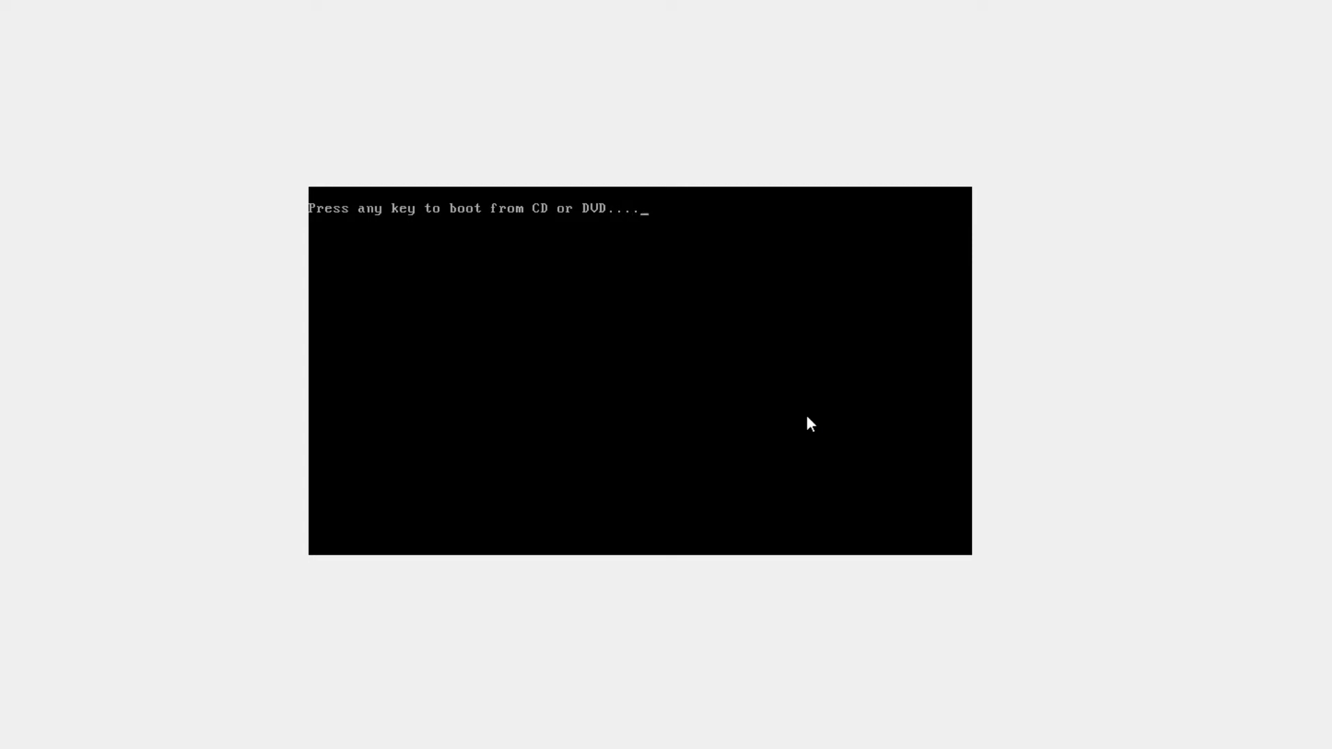
Press Enter at the boot prompt and let Windows start up to the region screen.
key("Return")
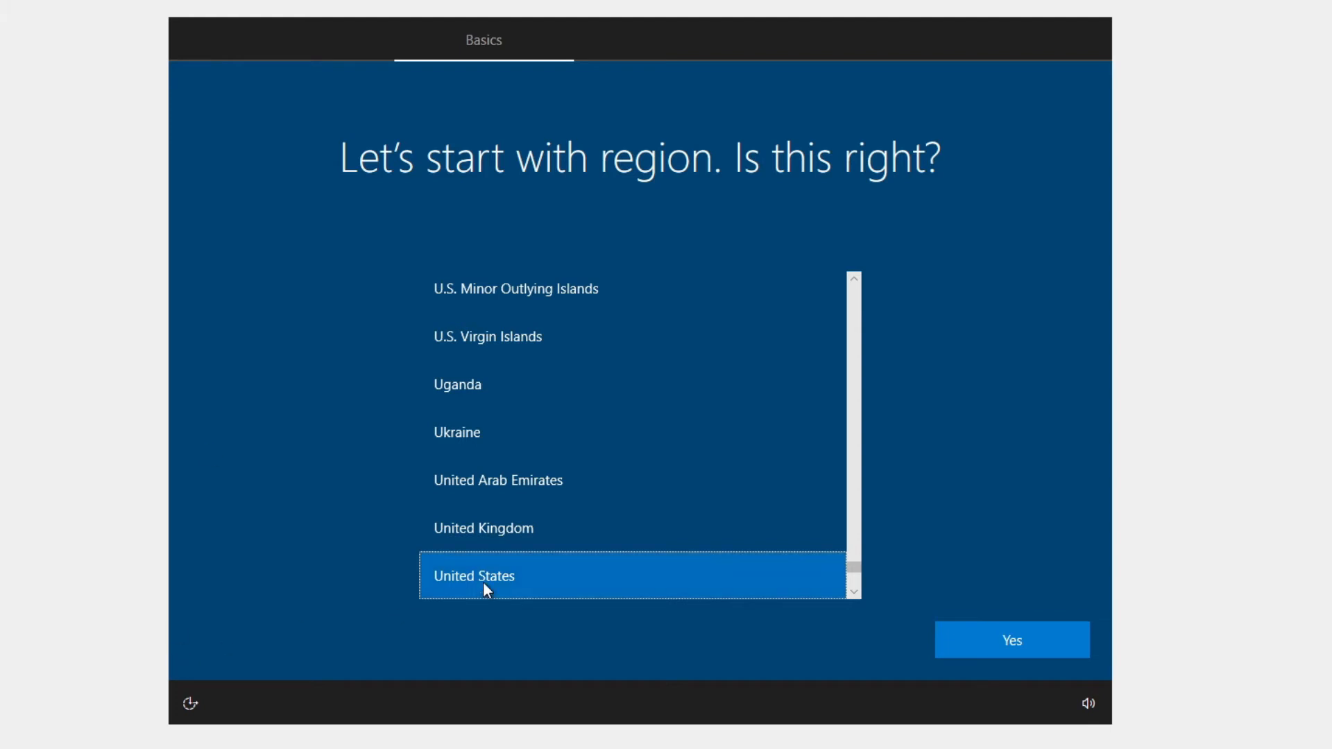
Confirm United States region and US keyboard layout, skipping a second layout.
left_click(974, 639)
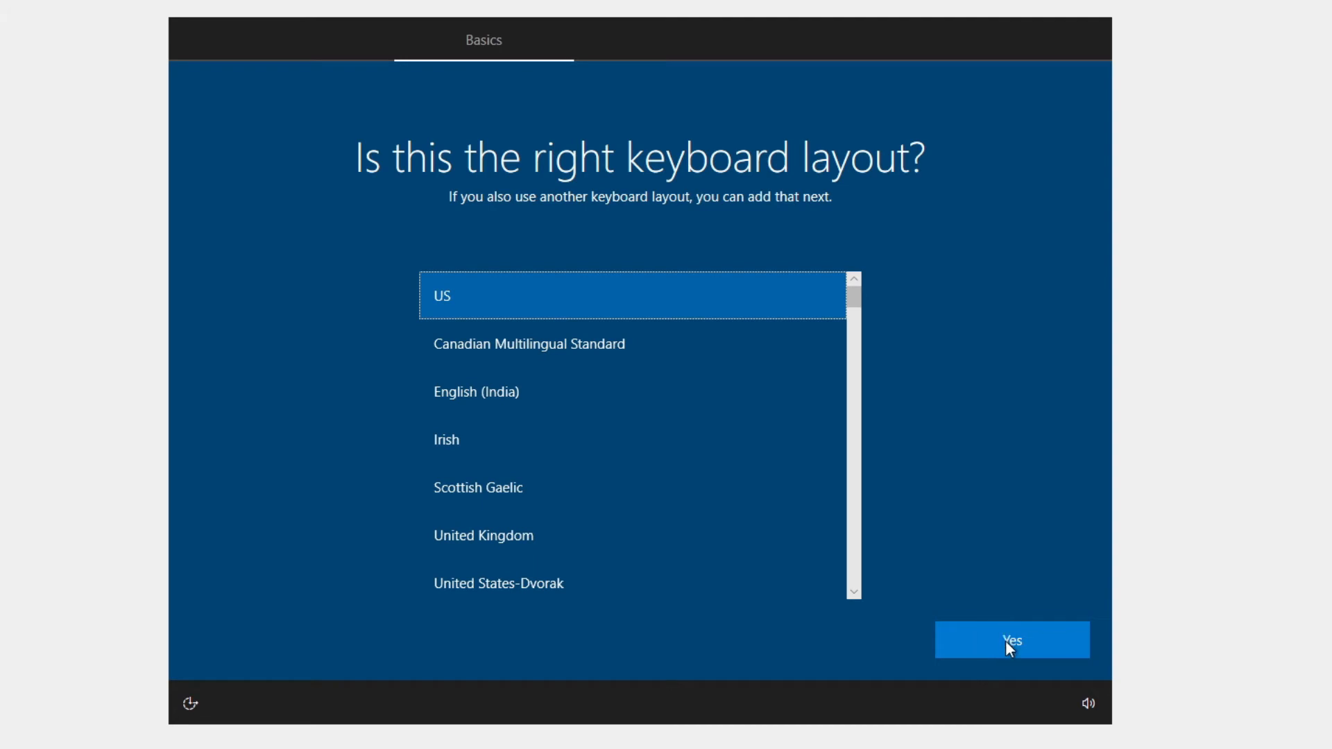
left_click(1005, 640)
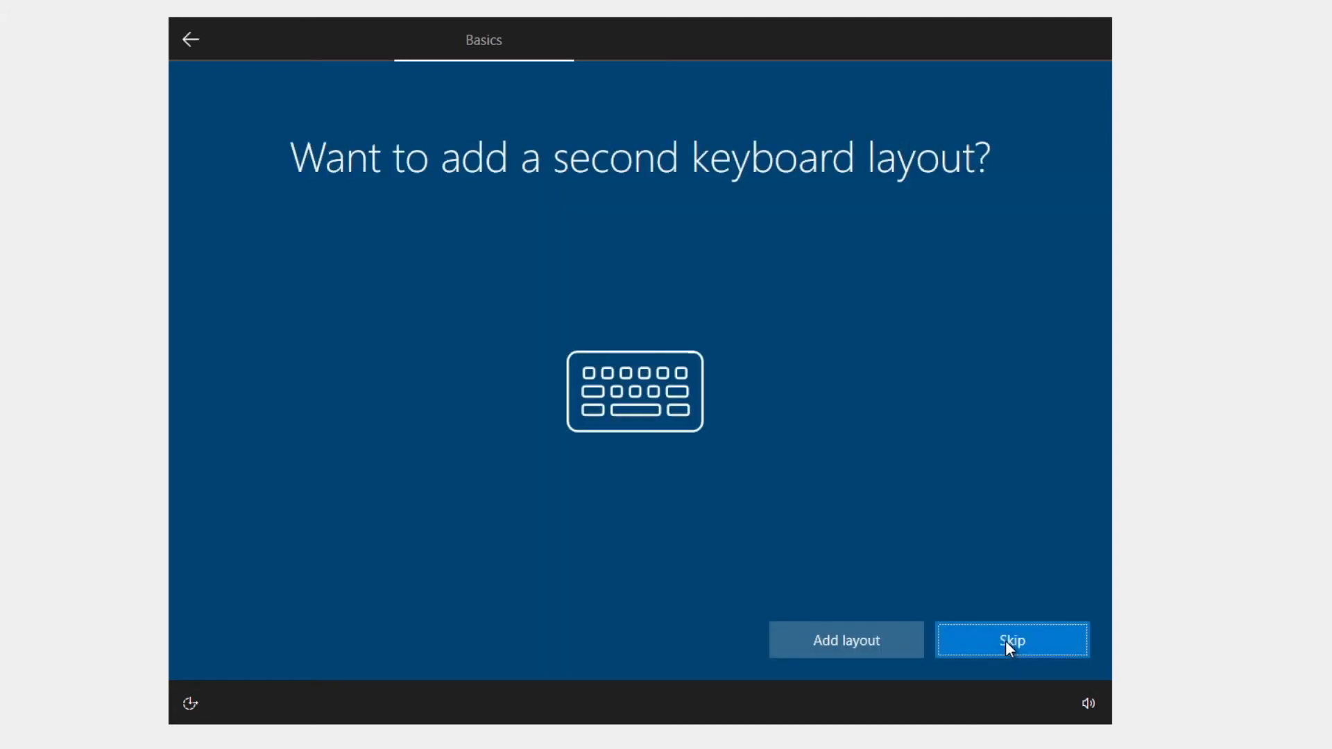
left_click(1007, 640)
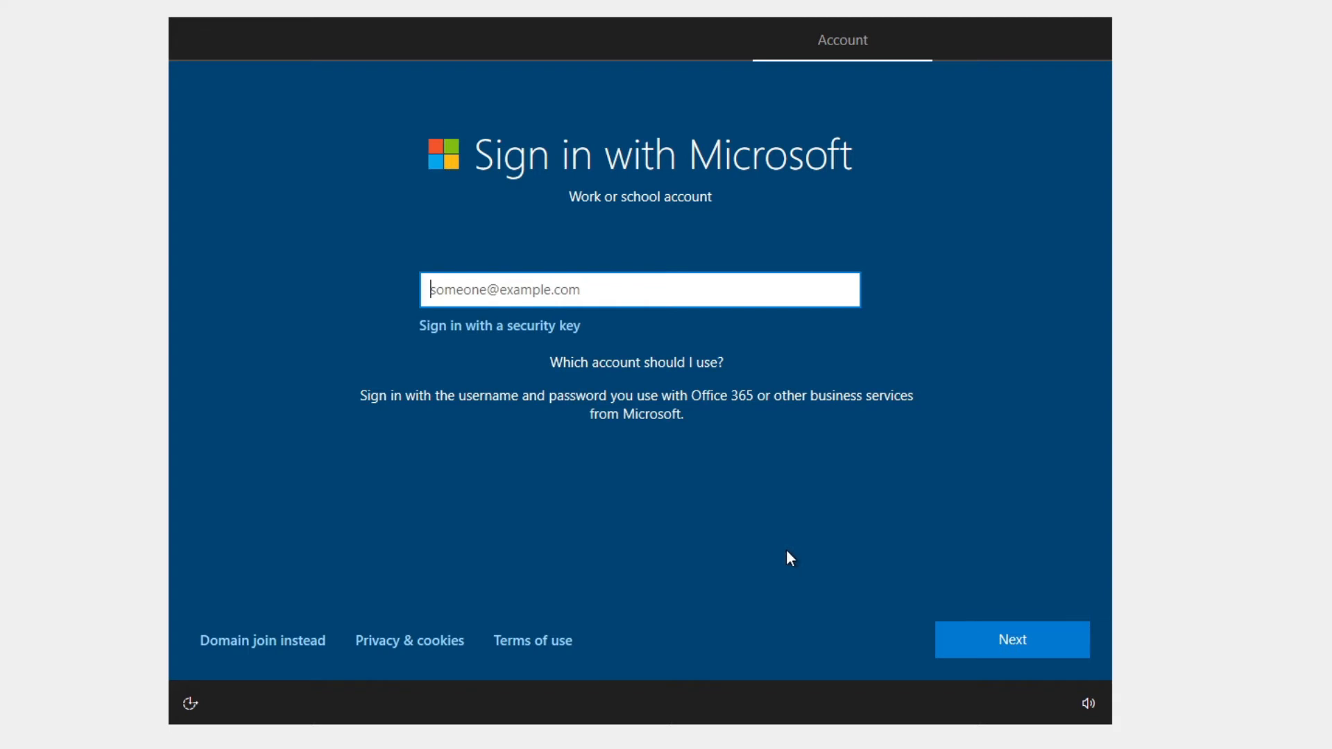
Switch to a local account and enter its user name.
left_click(271, 638)
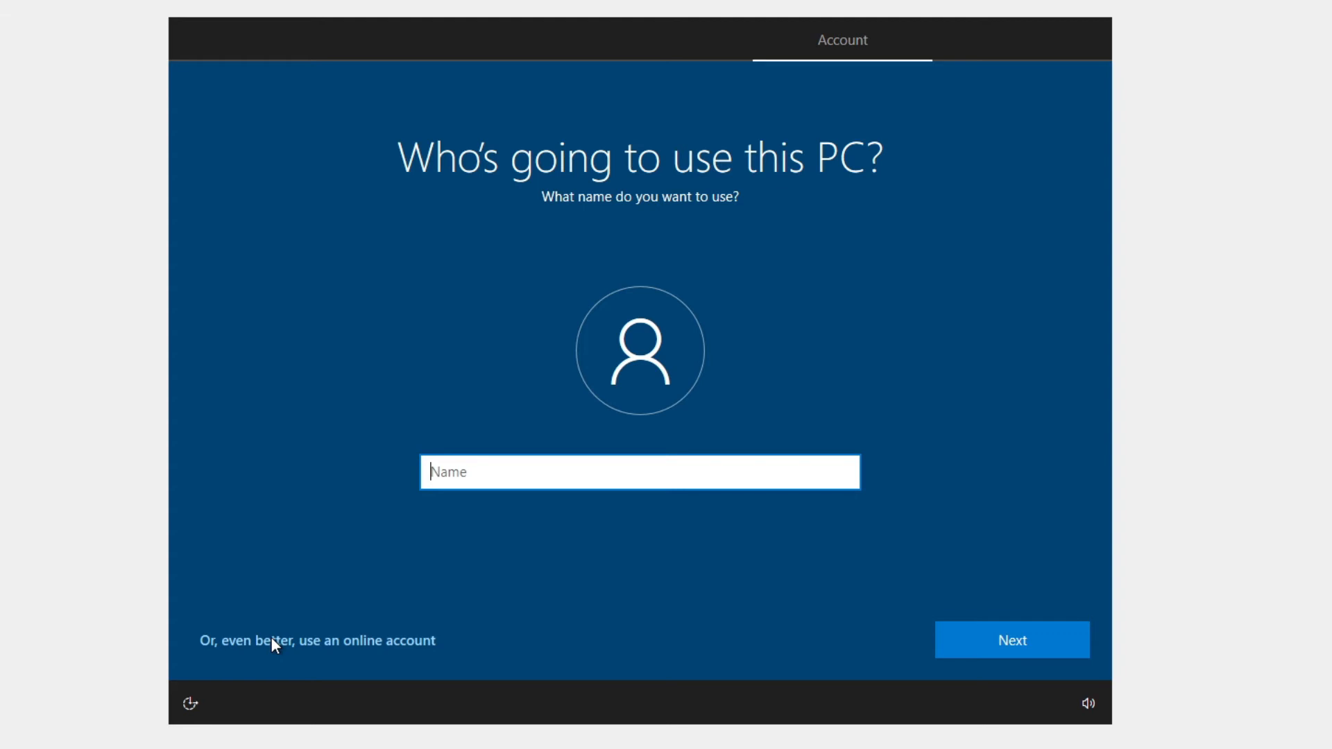
type("Computer Tricks ")
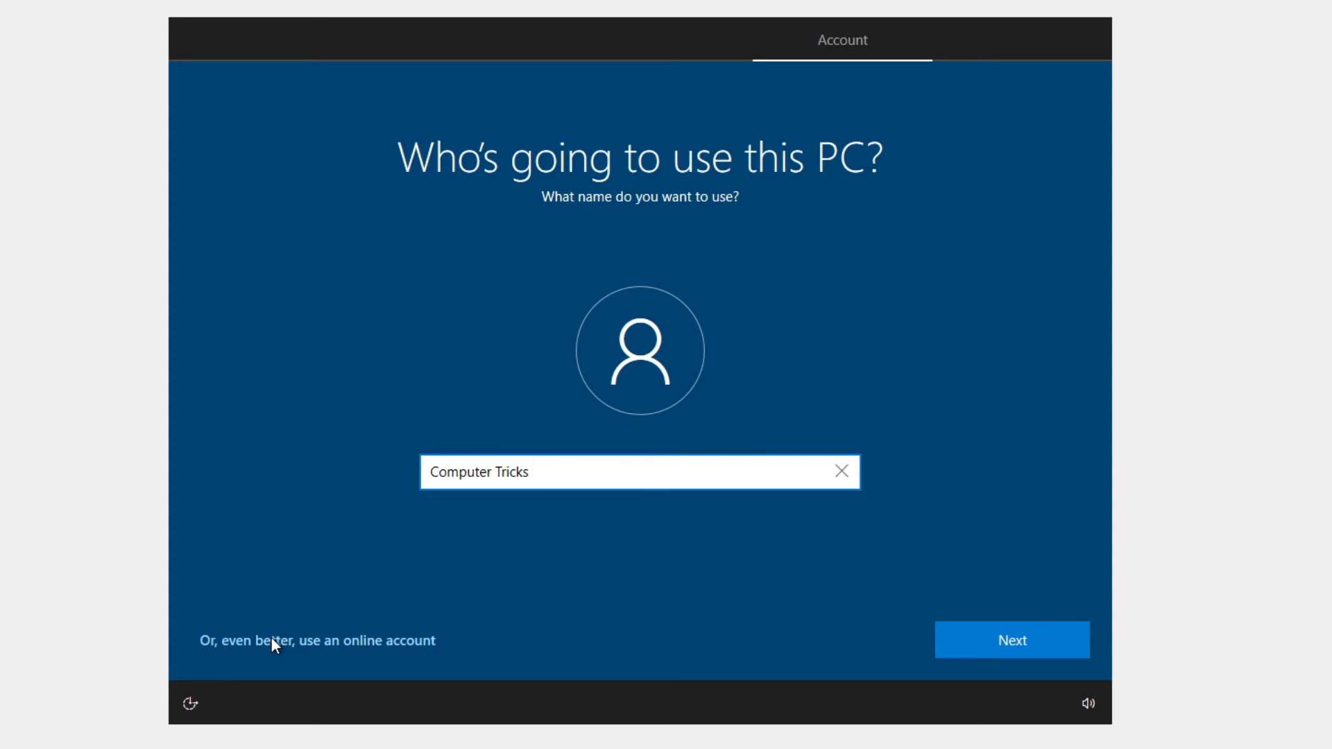
type("Zone")
left_click(1021, 640)
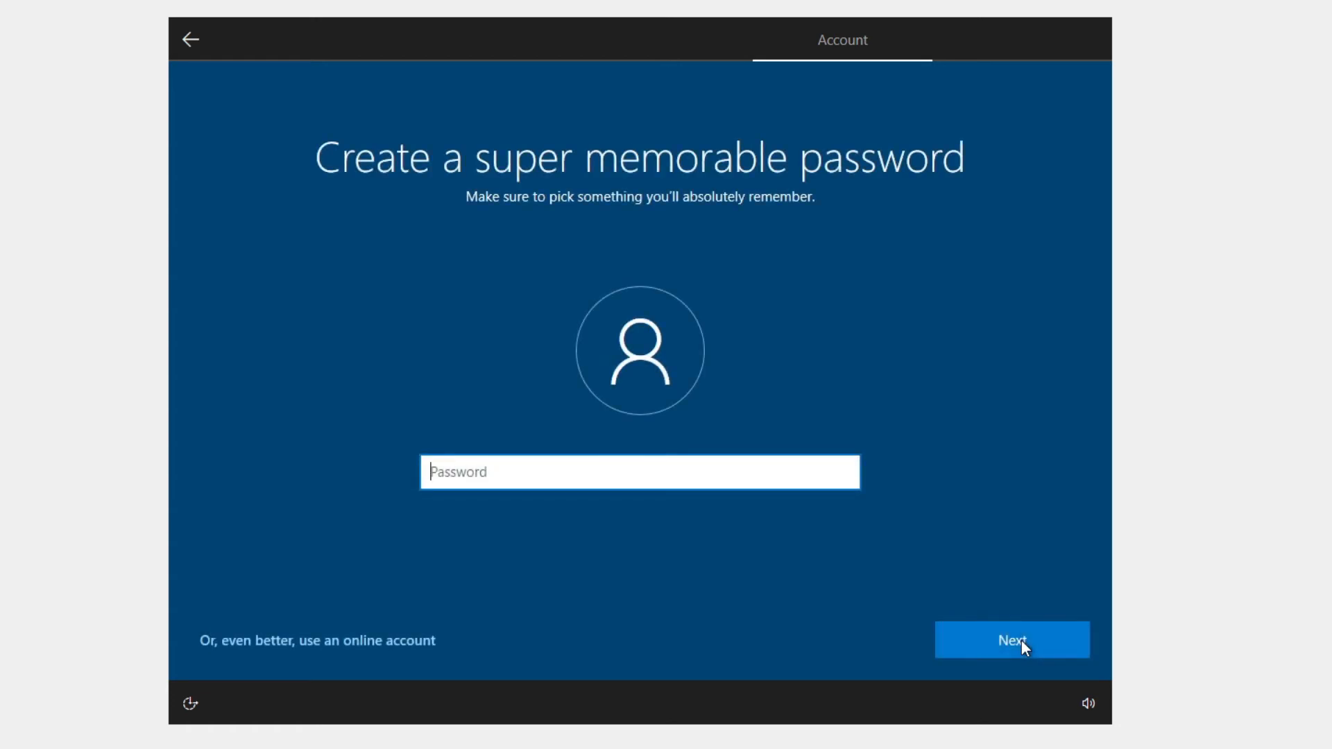
Enter the account password and retype it to confirm.
type("*********")
left_click(1021, 639)
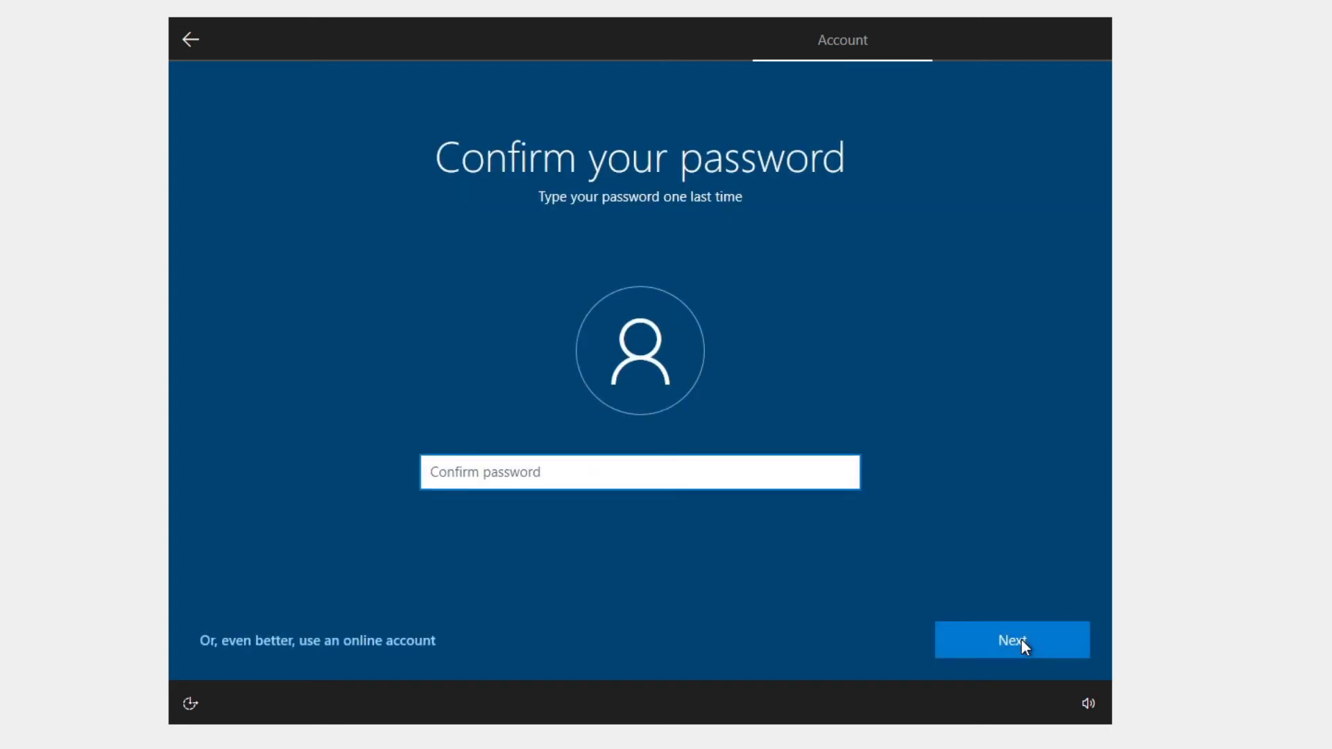
type("**")
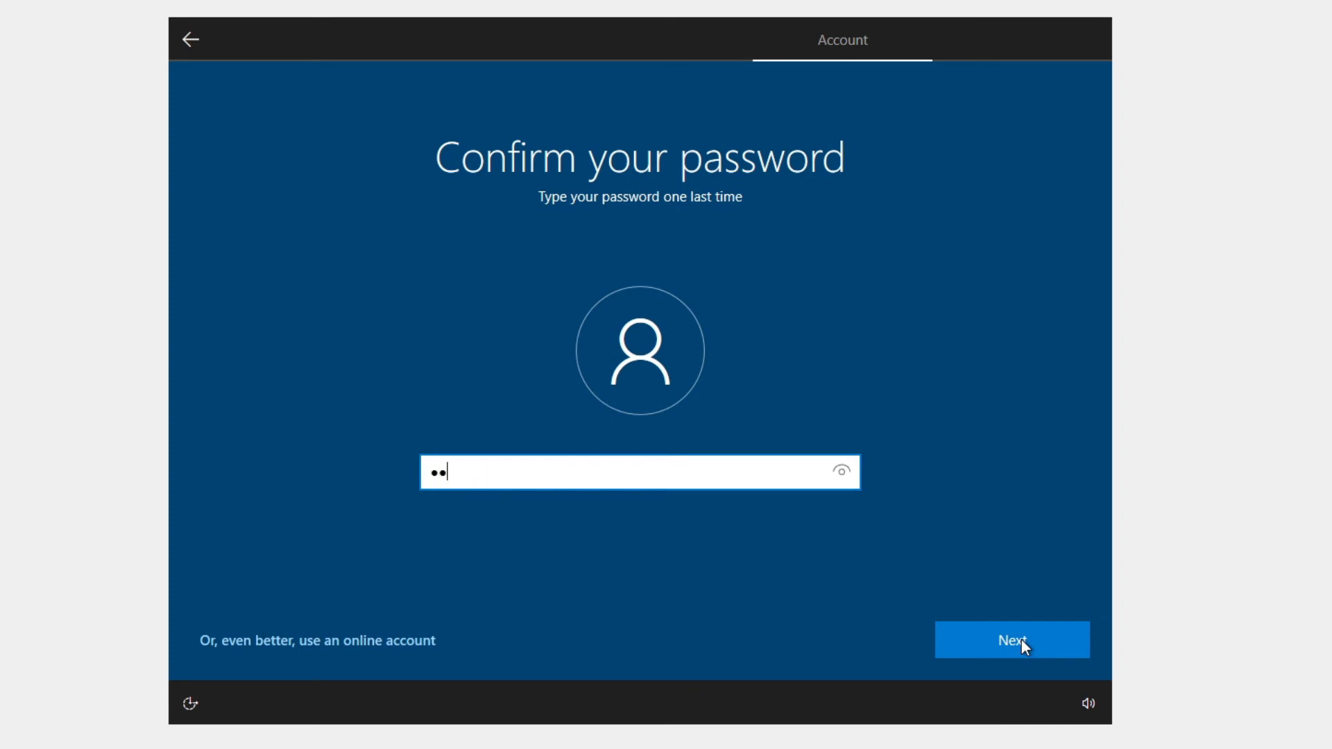
type("*******")
left_click(1021, 639)
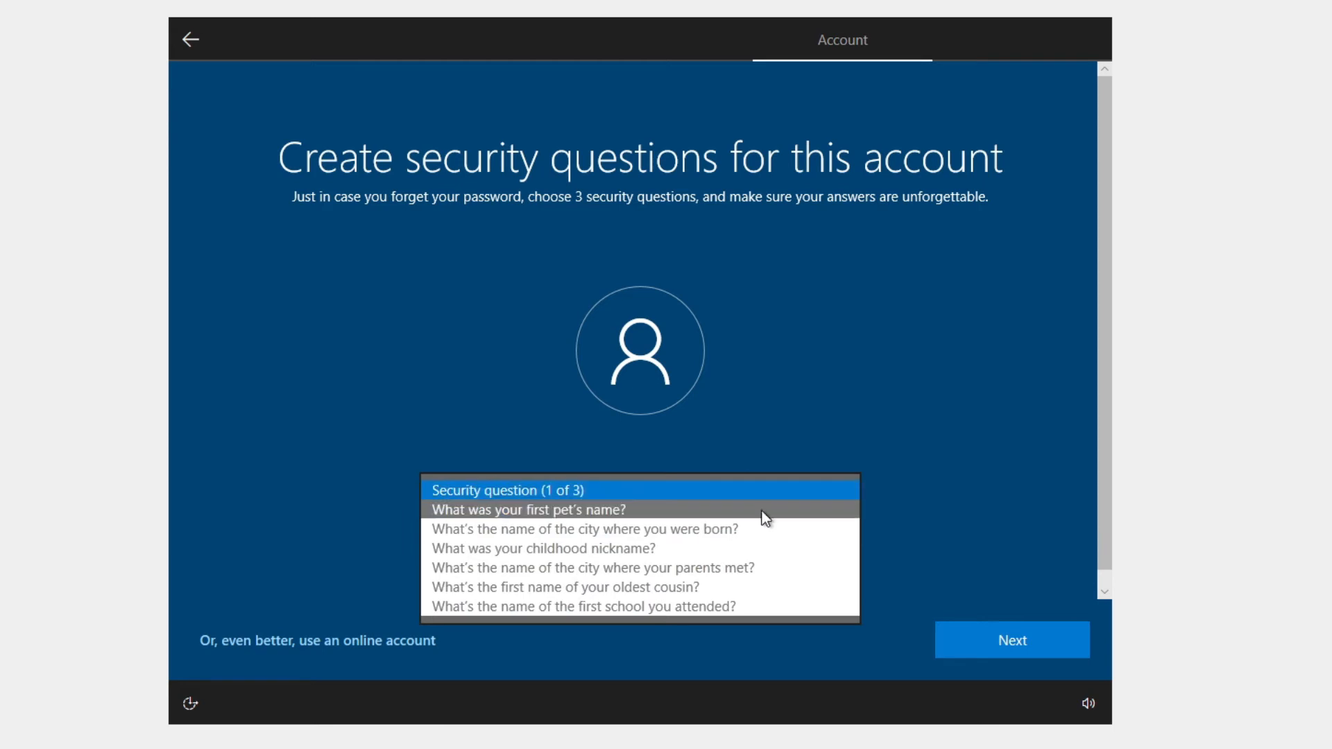
Choose the first pet's name and birth city security questions and enter an answer for each.
left_click(761, 512)
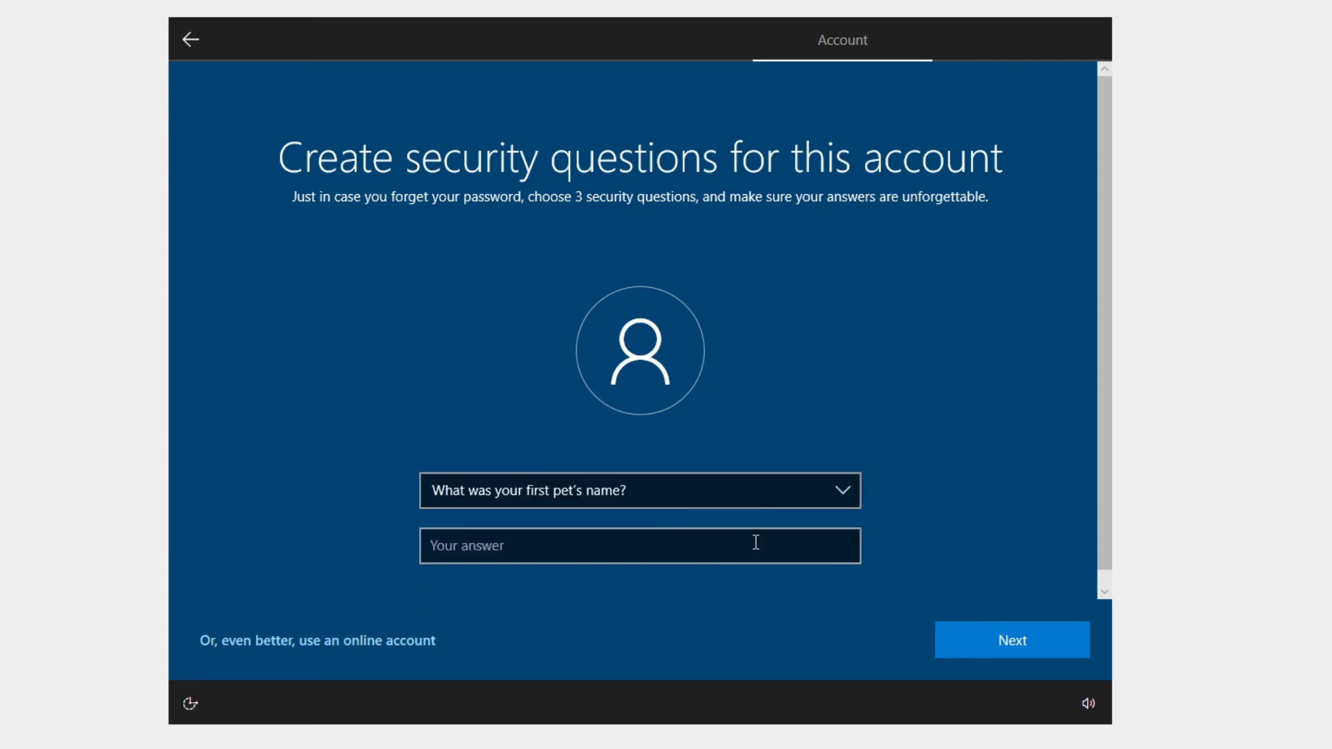
left_click(756, 542)
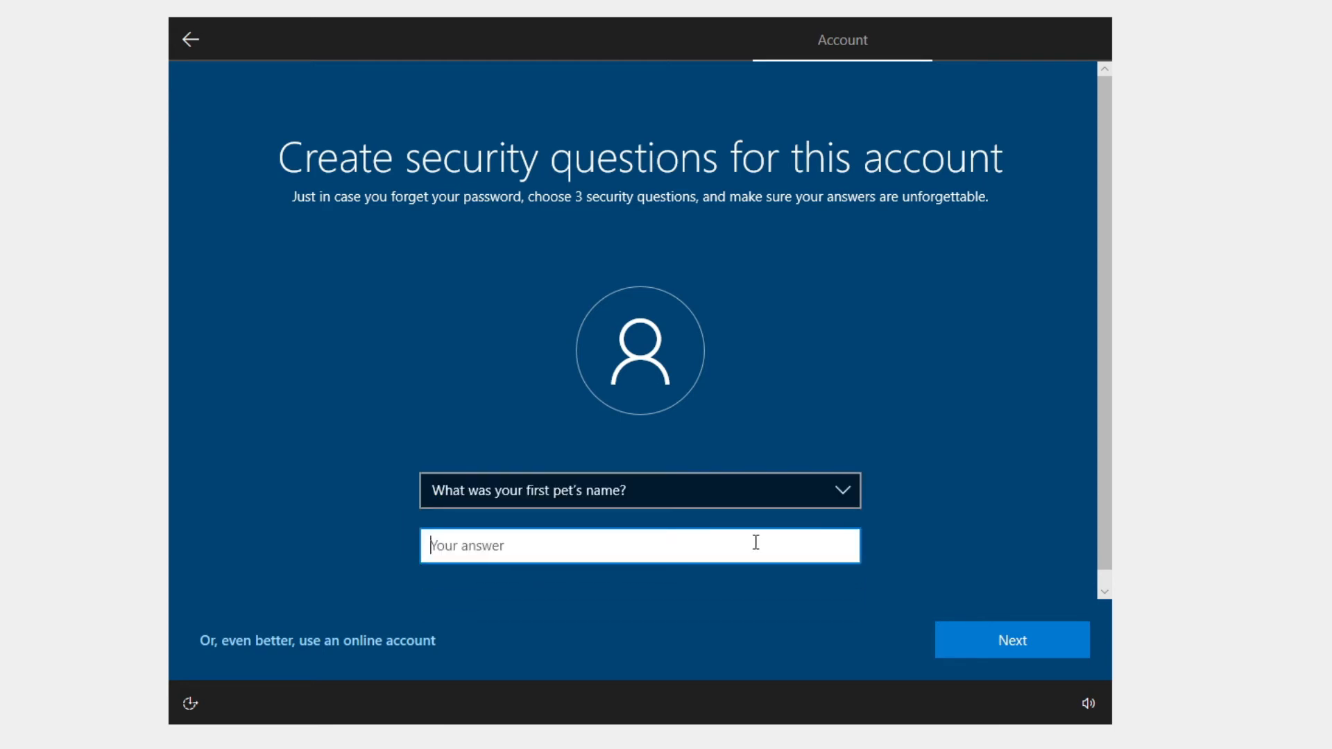
type("a")
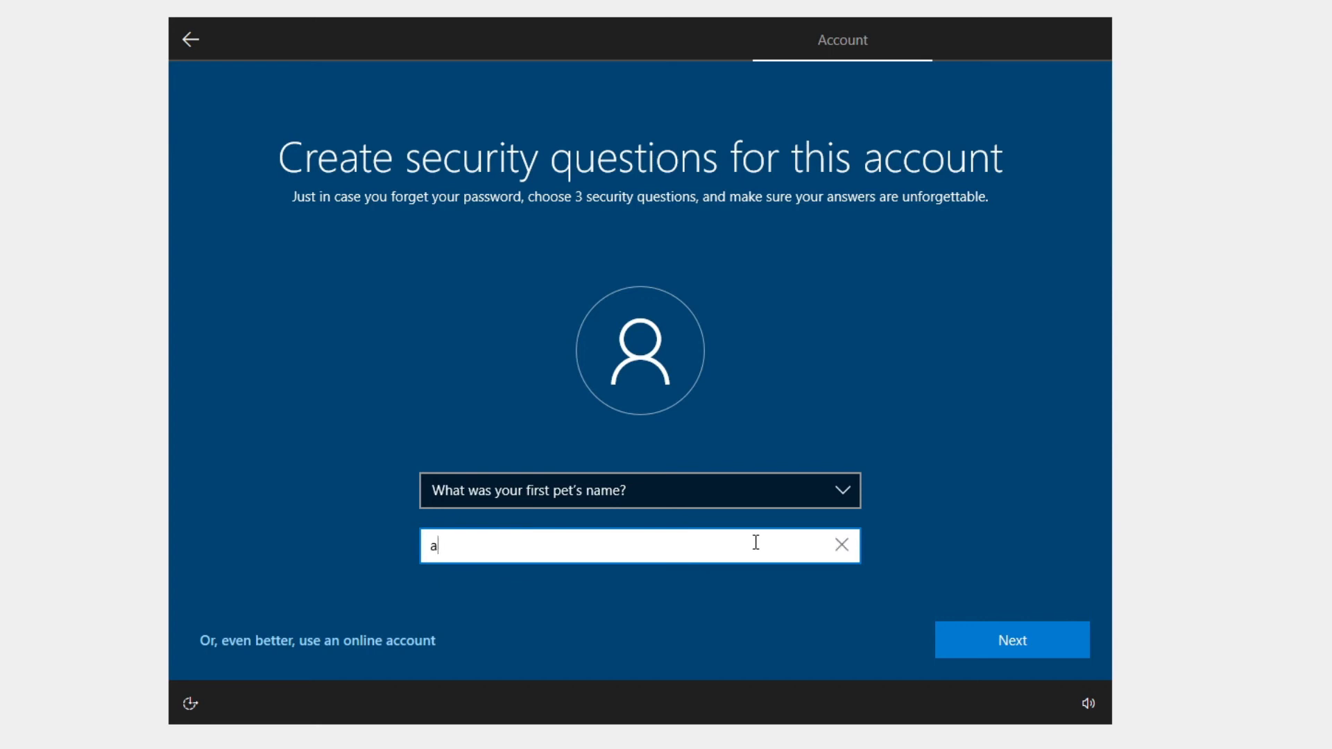
type("bcd")
left_click(986, 646)
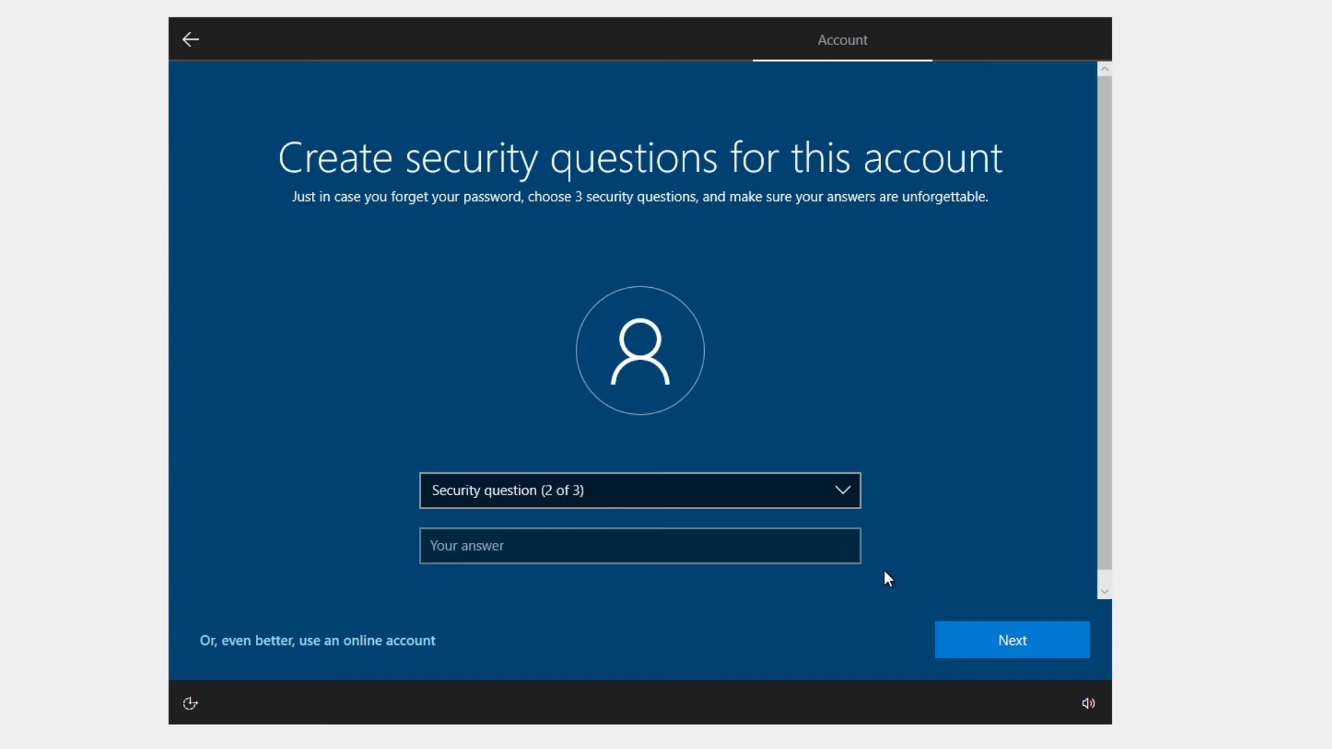
left_click(825, 496)
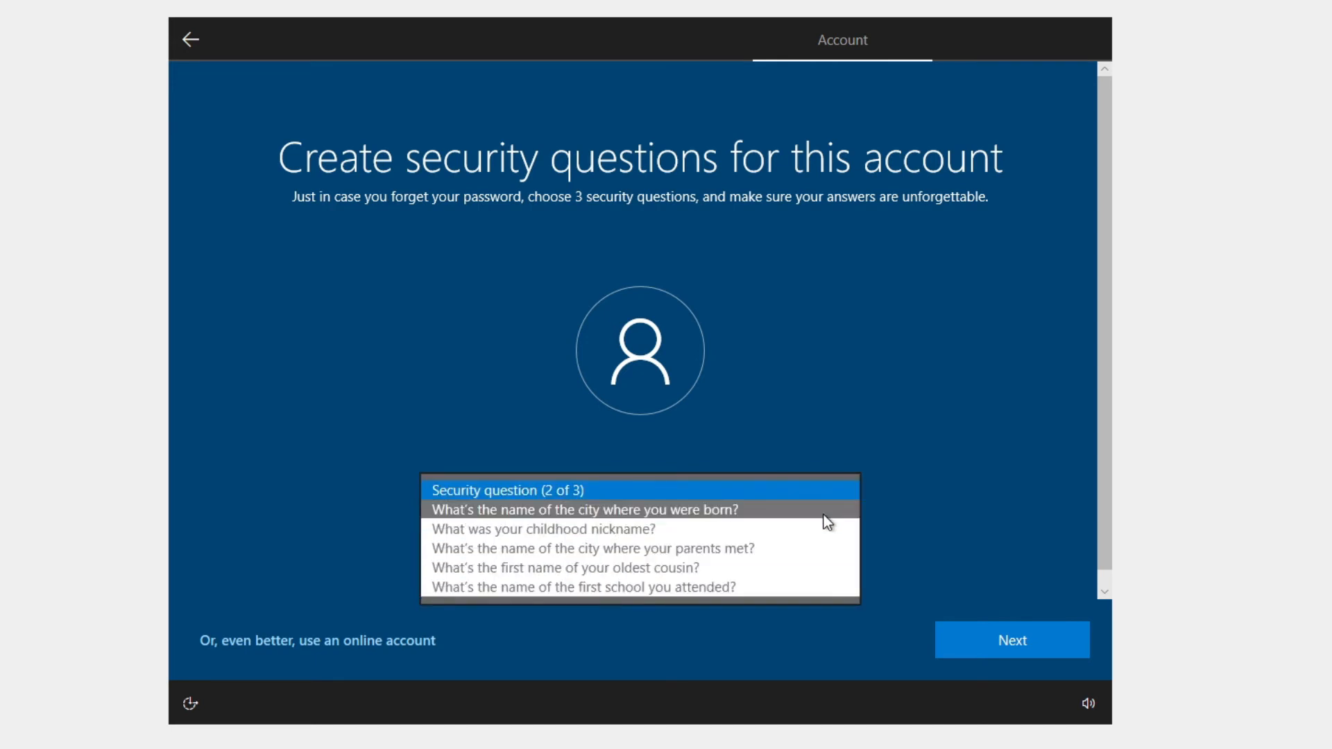
left_click(823, 515)
left_click(817, 549)
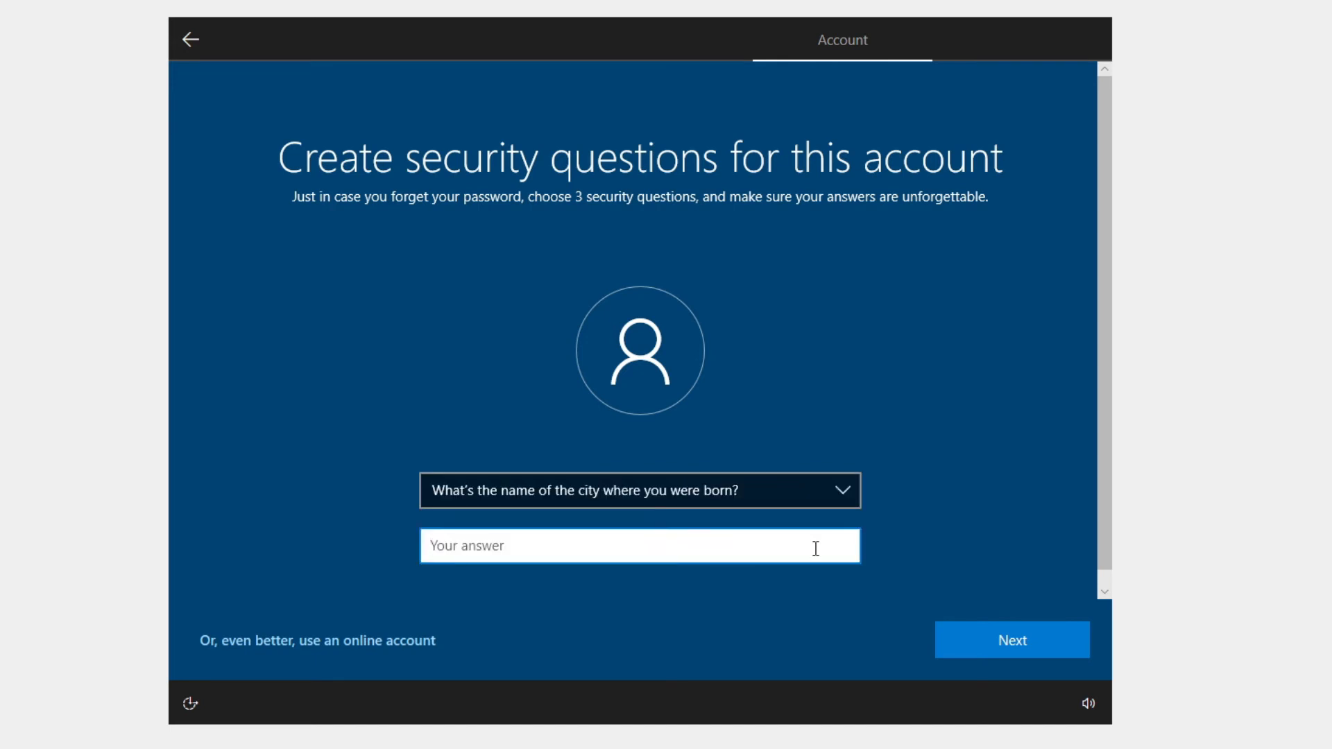
type("abcd")
left_click(960, 633)
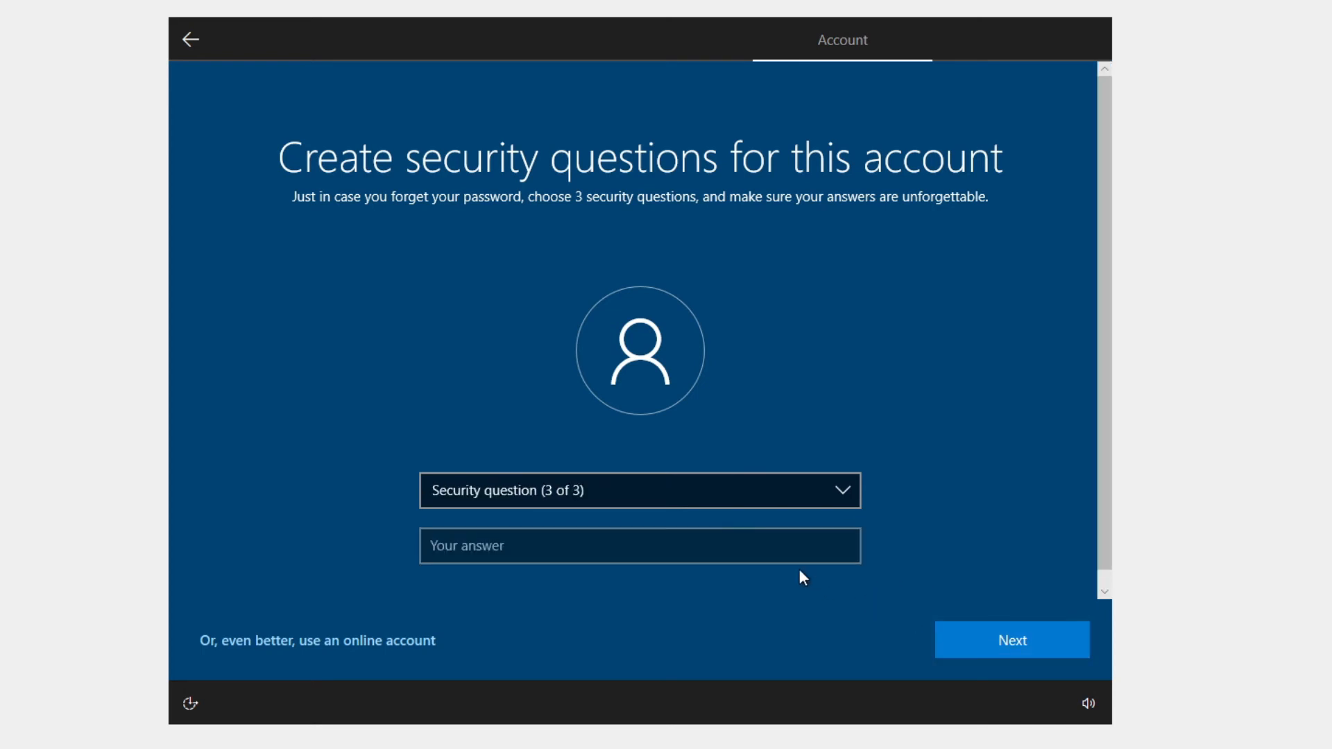
Set the third question to childhood nickname with an answer, then submit all three.
left_click(790, 550)
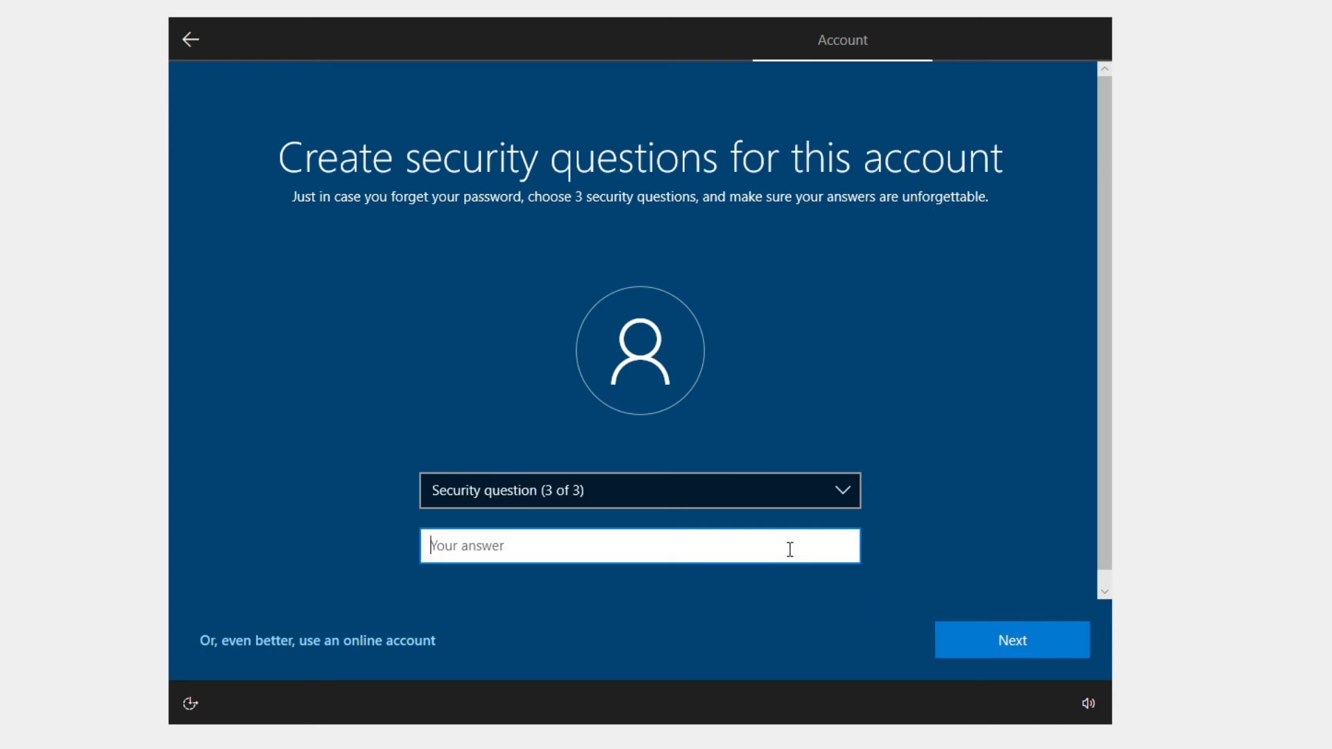
type("abcd")
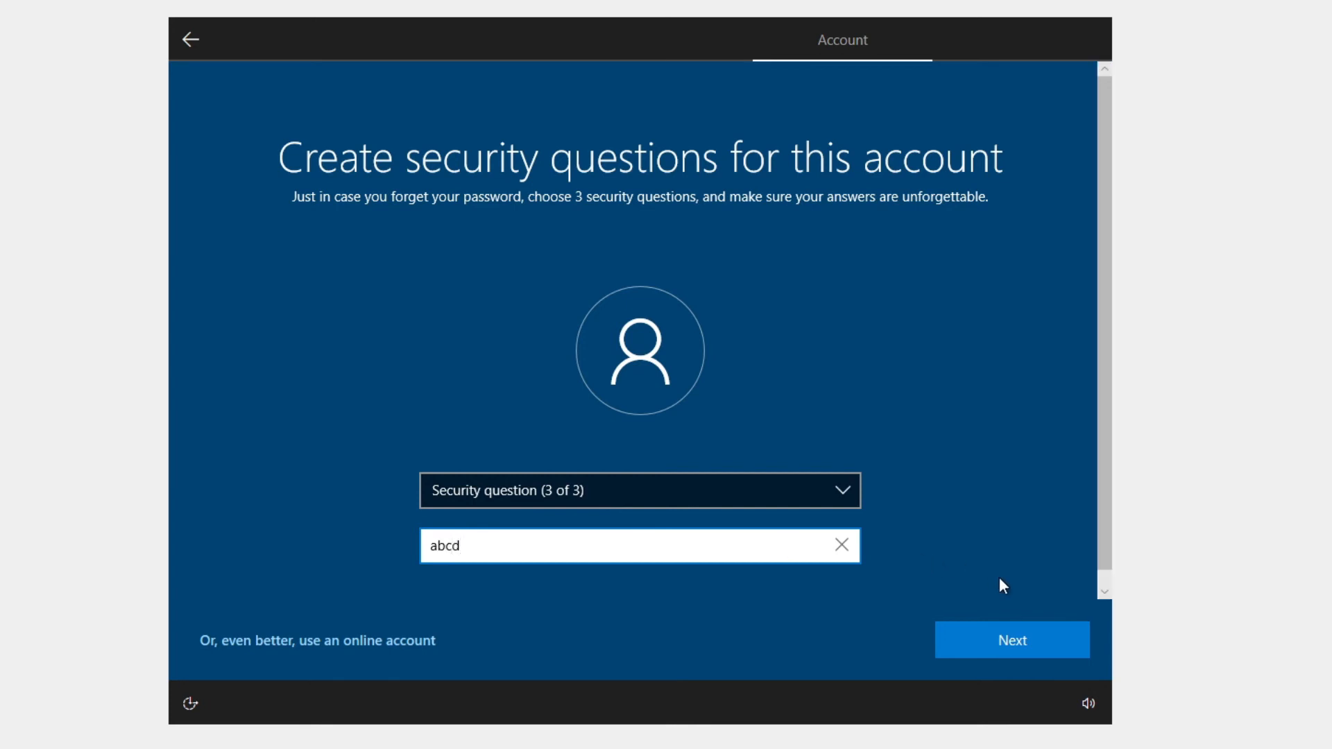
left_click(1021, 649)
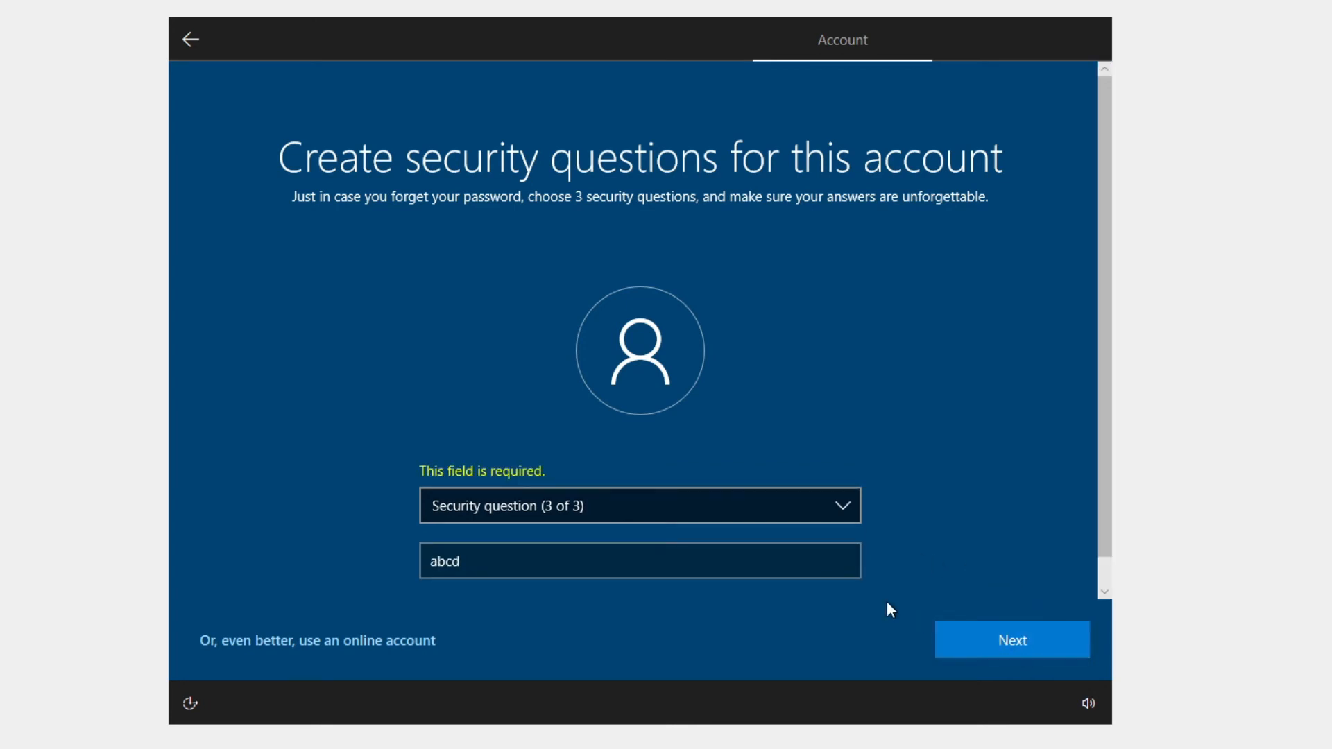
left_click(774, 501)
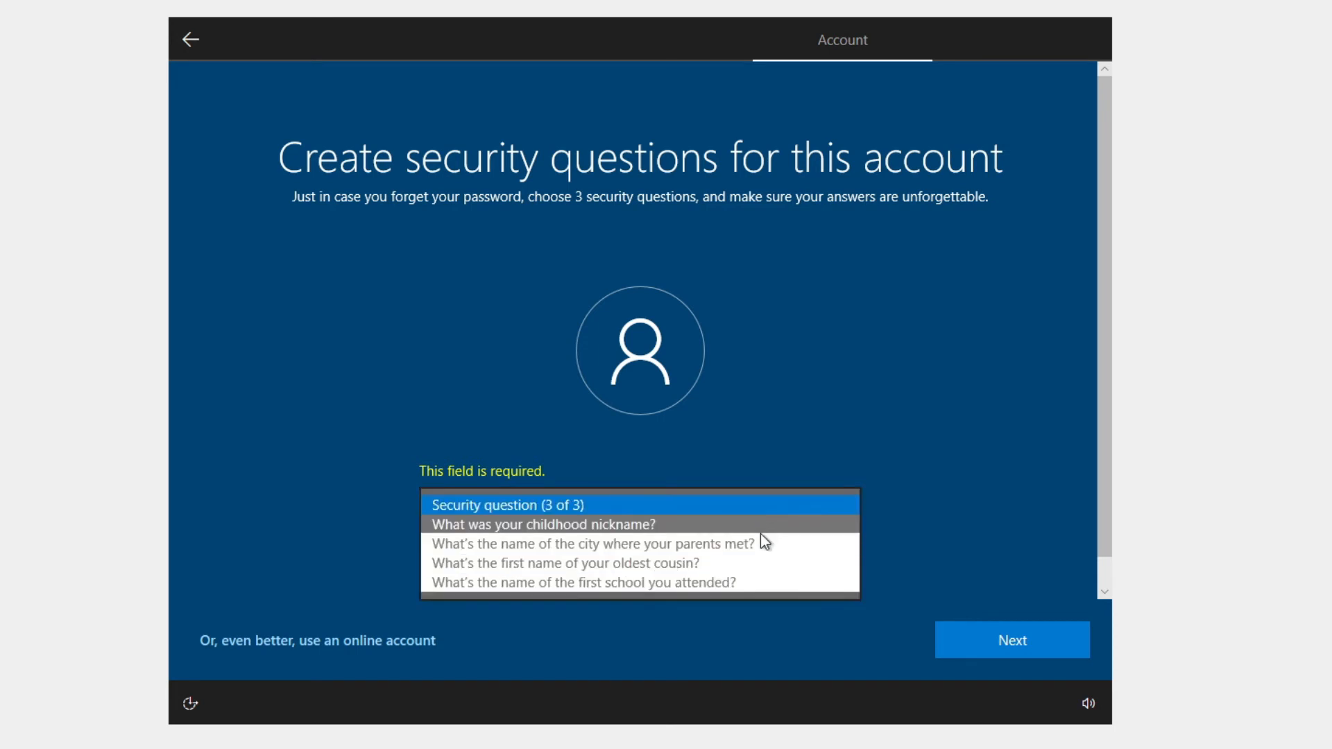
left_click(763, 529)
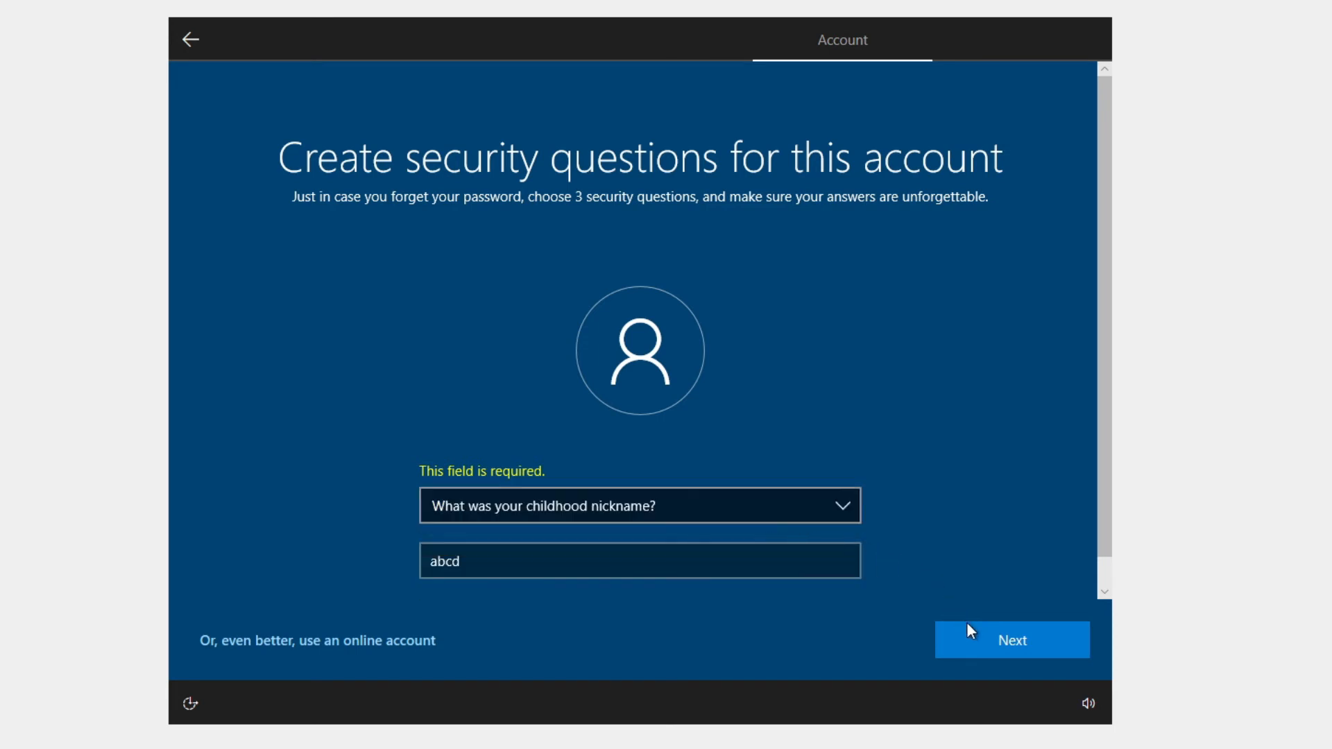
left_click(980, 644)
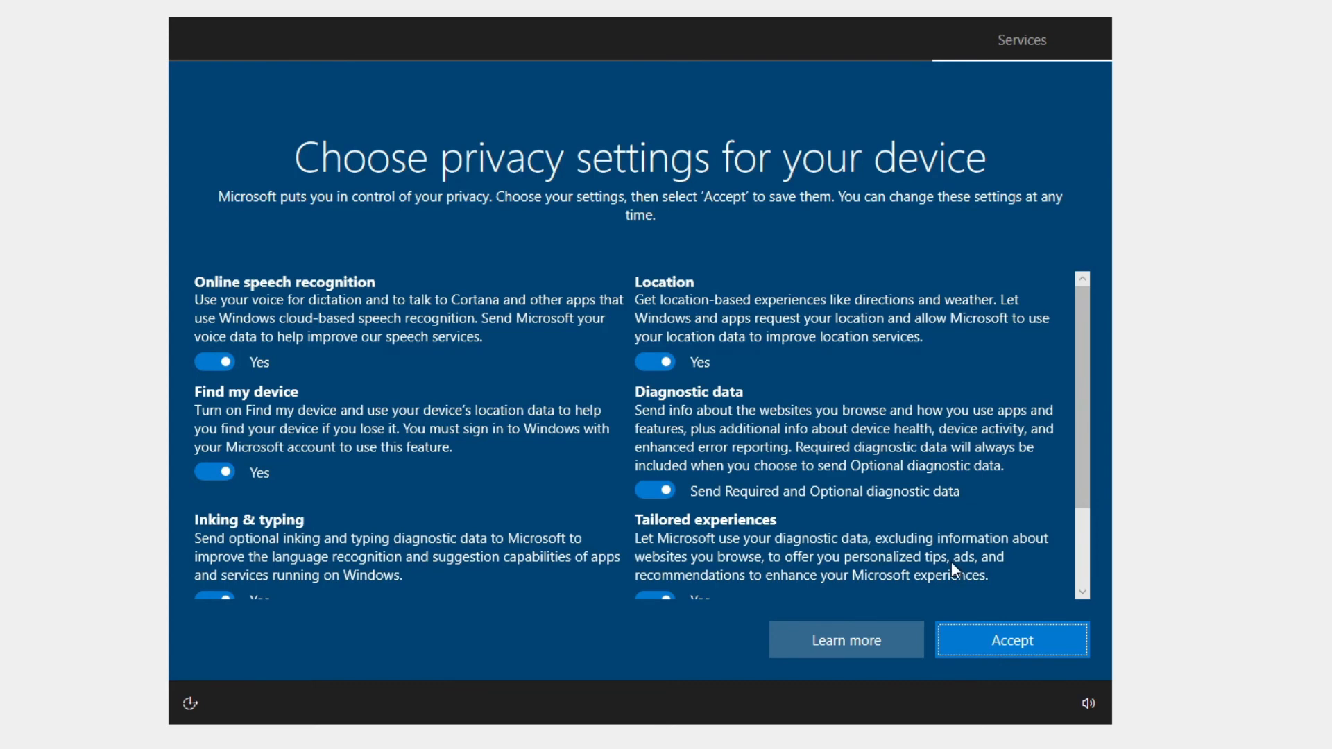
Accept the default privacy settings with every option, including Advertising ID, left on.
scroll(951, 561, "down", 3)
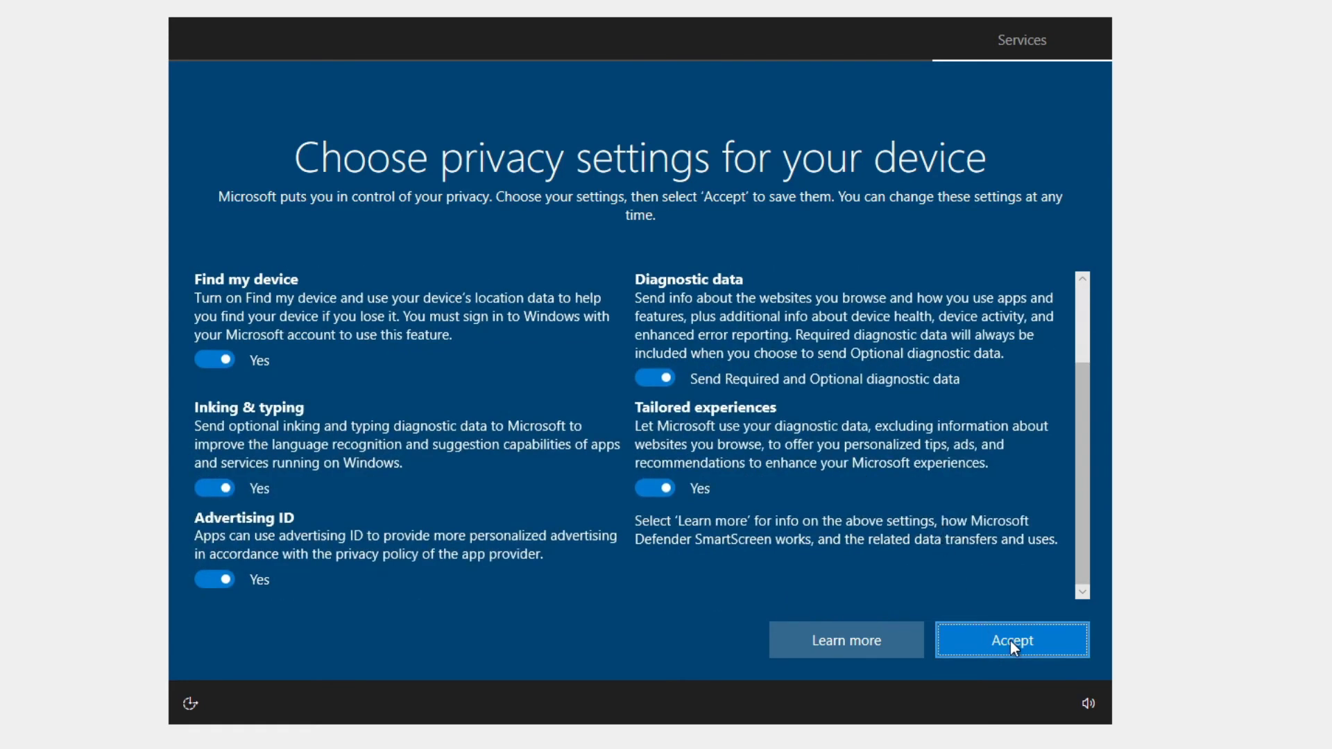
left_click(1012, 641)
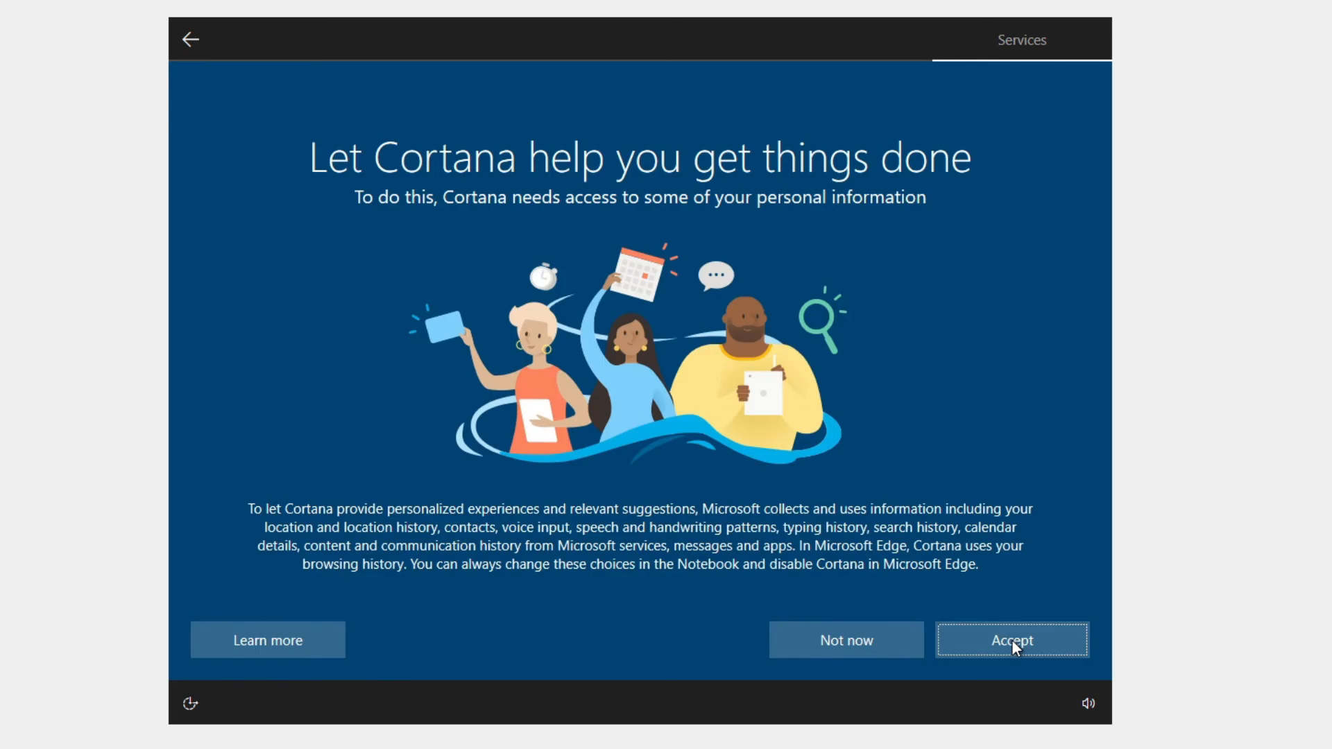
Decline Cortana and, once the desktop appears, make the PC discoverable on the network.
left_click(852, 642)
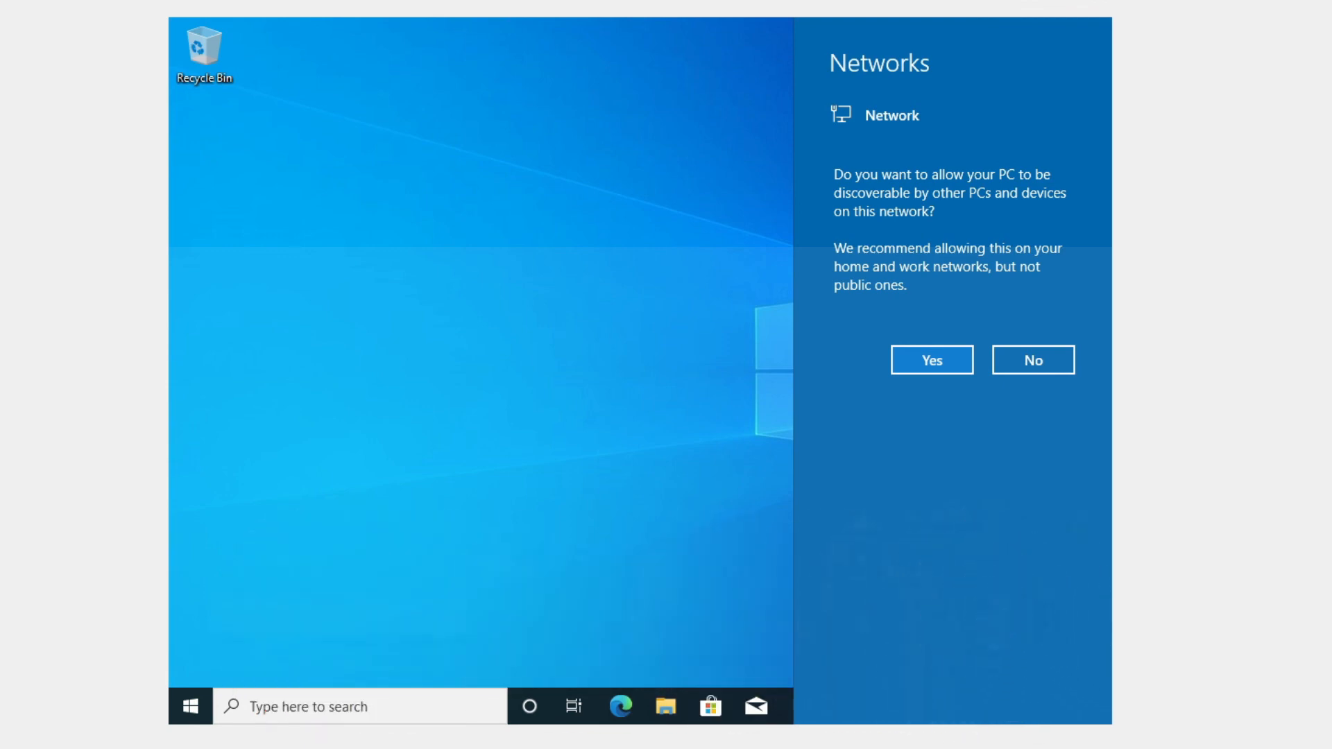
left_click(931, 360)
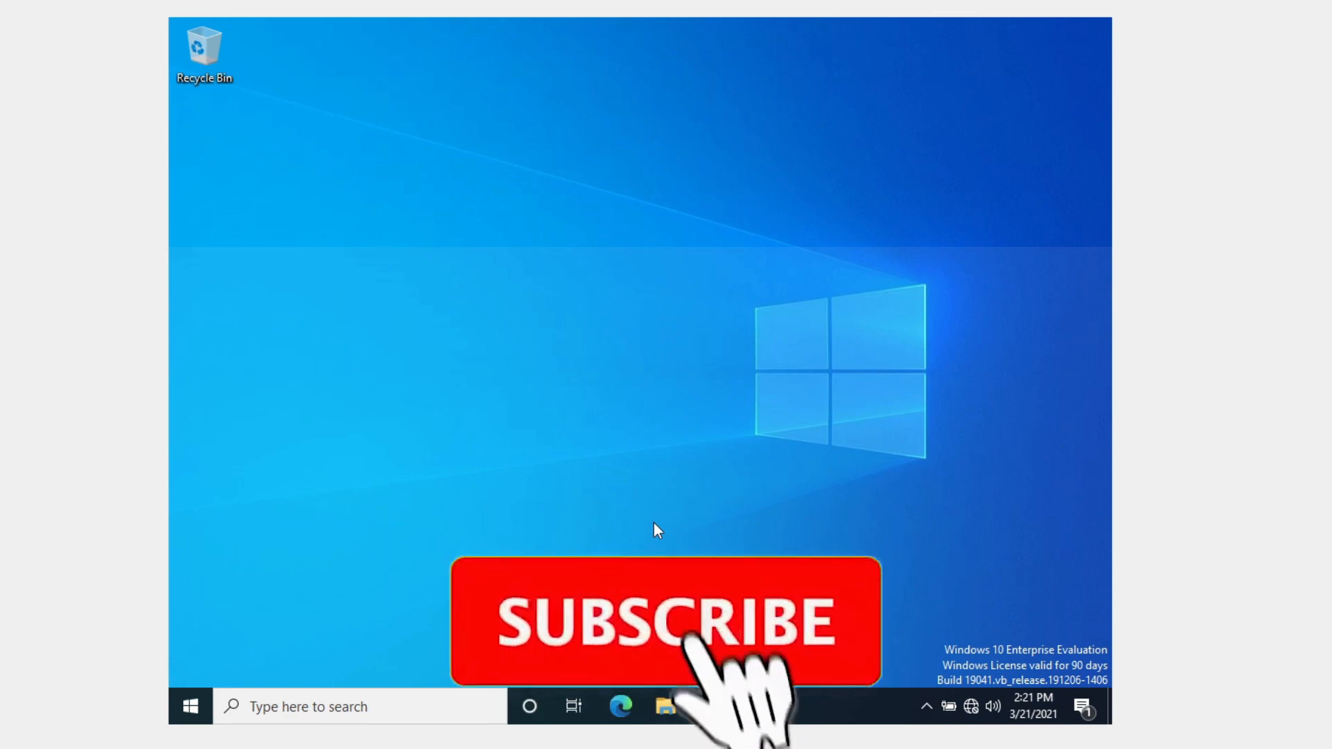
Refresh the desktop, then open the Start menu and bring up its power options.
right_click(636, 451)
left_click(656, 465)
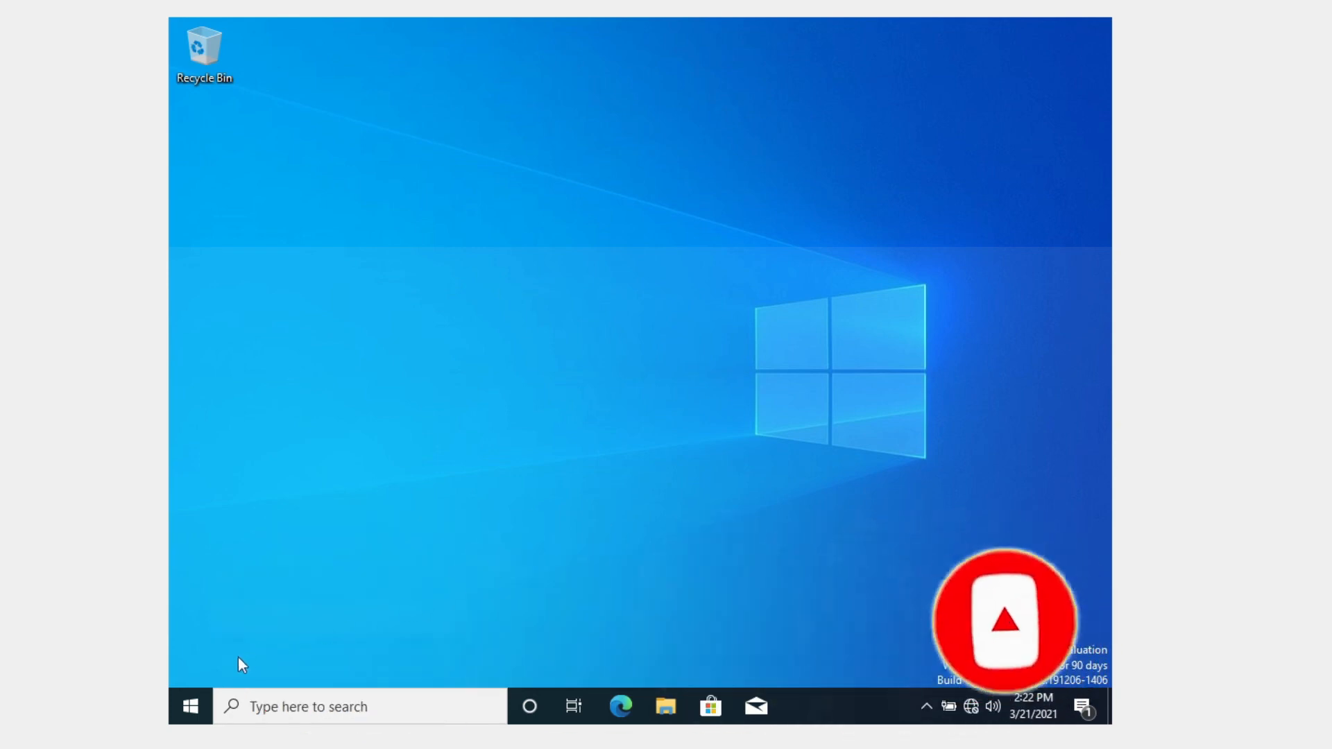
left_click(193, 703)
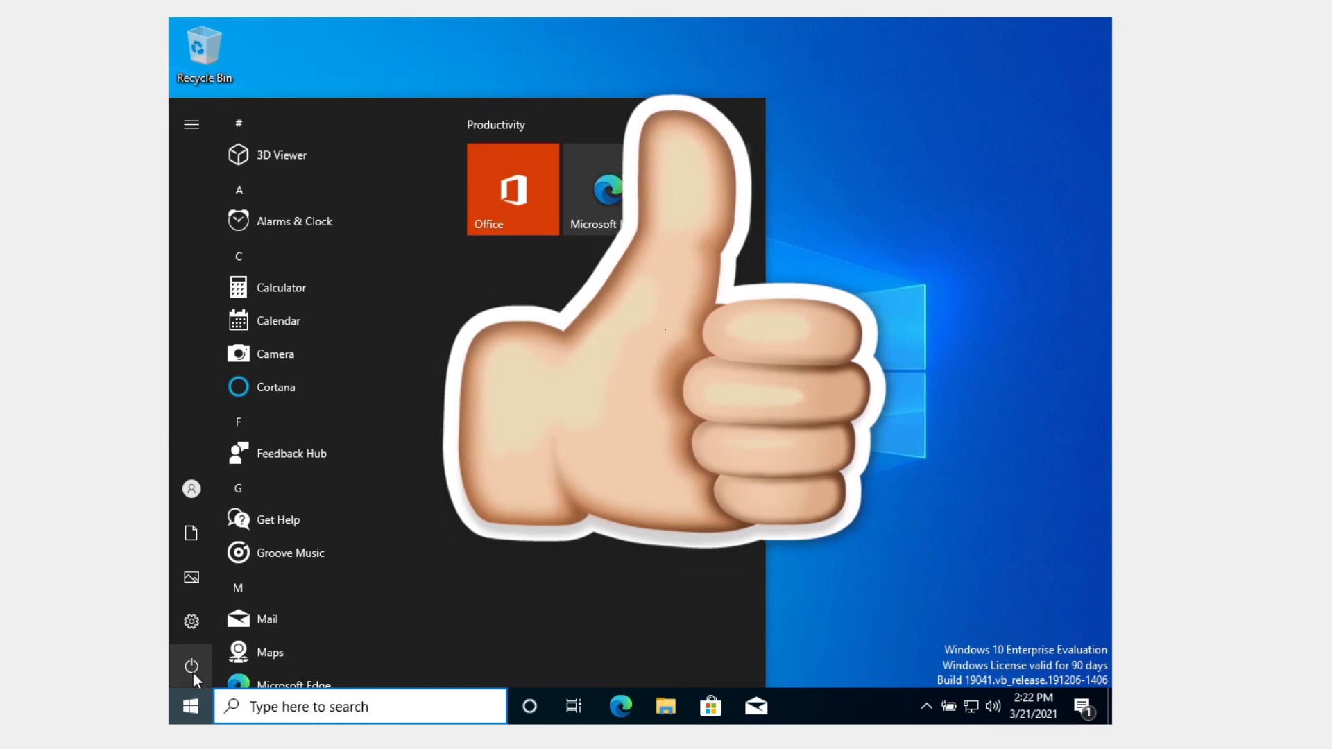
left_click(192, 670)
left_click(231, 591)
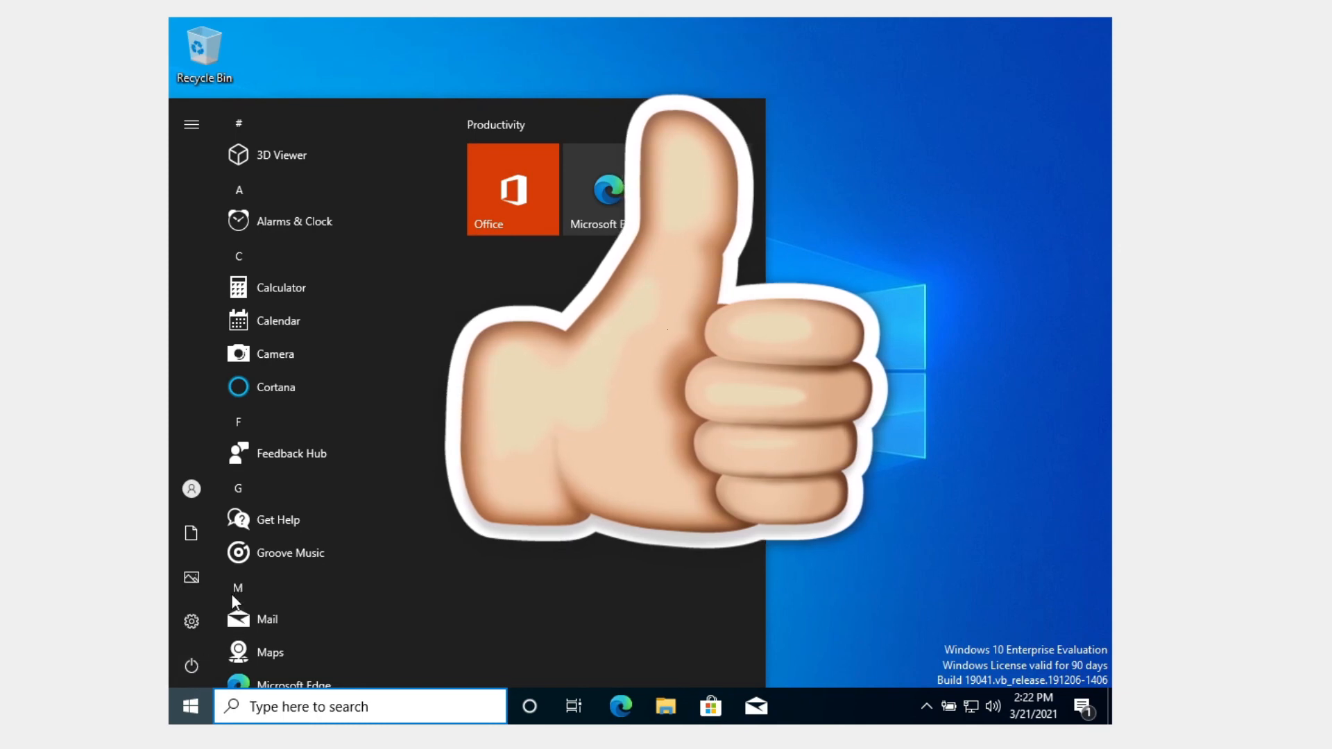